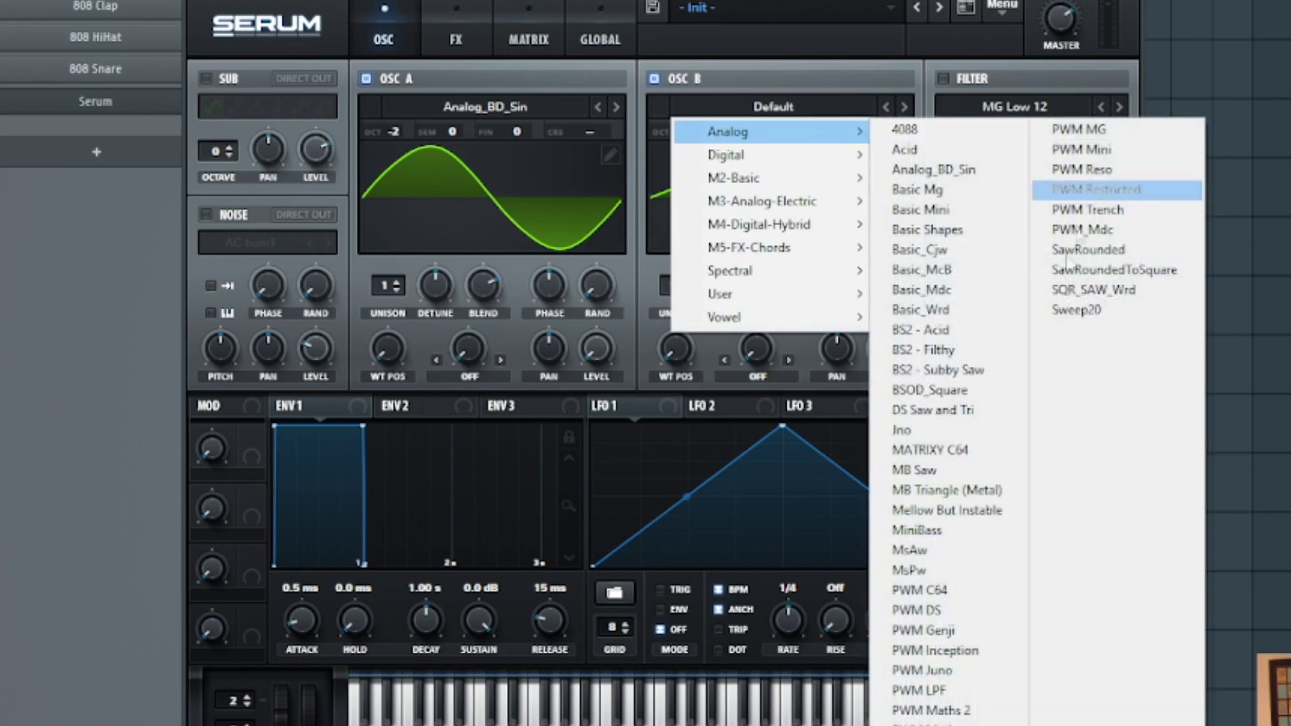
Load the Basic Shapes wavetable into oscillator B, set its octave to +1 and turn its level down
{"action": "left_click", "coordinate": [921, 217]}
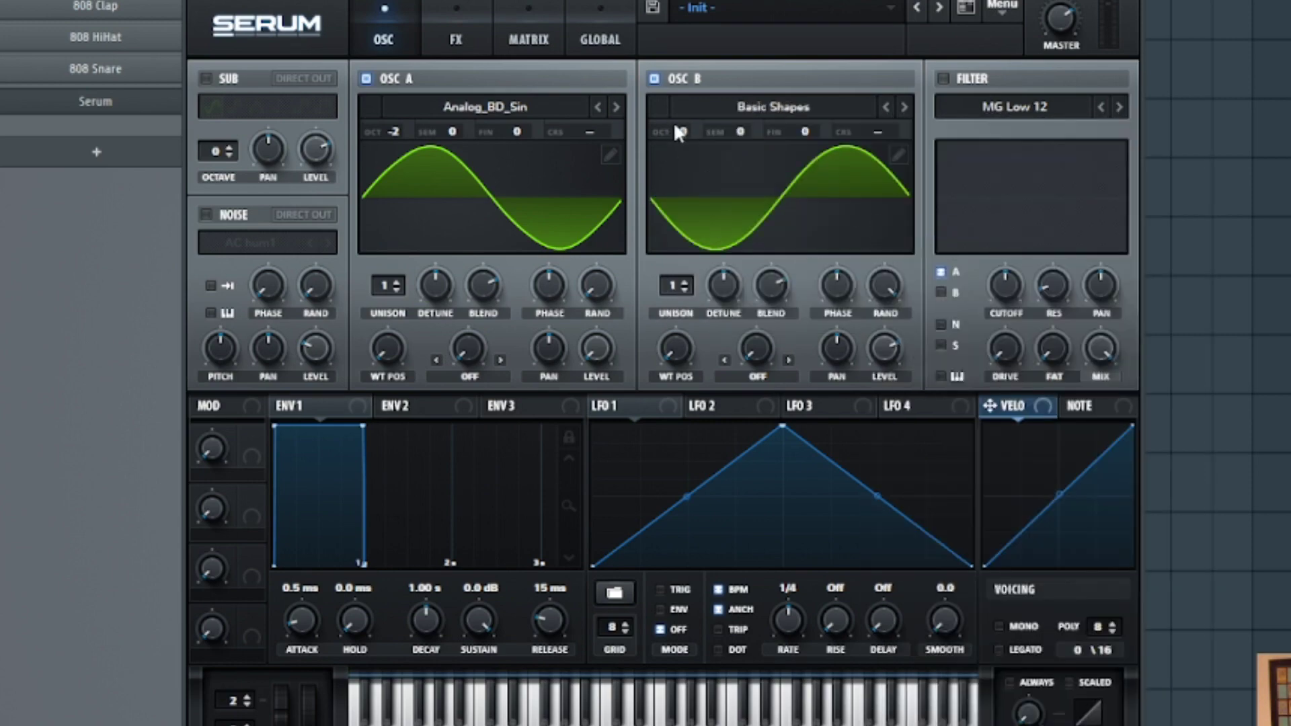
{"action": "left_click_drag", "start_coordinate": [672, 122], "coordinate": [696, 111]}
{"action": "left_click_drag", "start_coordinate": [894, 344], "coordinate": [862, 591]}
{"action": "left_click_drag", "start_coordinate": [887, 324], "coordinate": [885, 528]}
Set oscillator A's warp mode to FM (from B) and raise the FM amount
{"action": "left_click", "coordinate": [477, 373]}
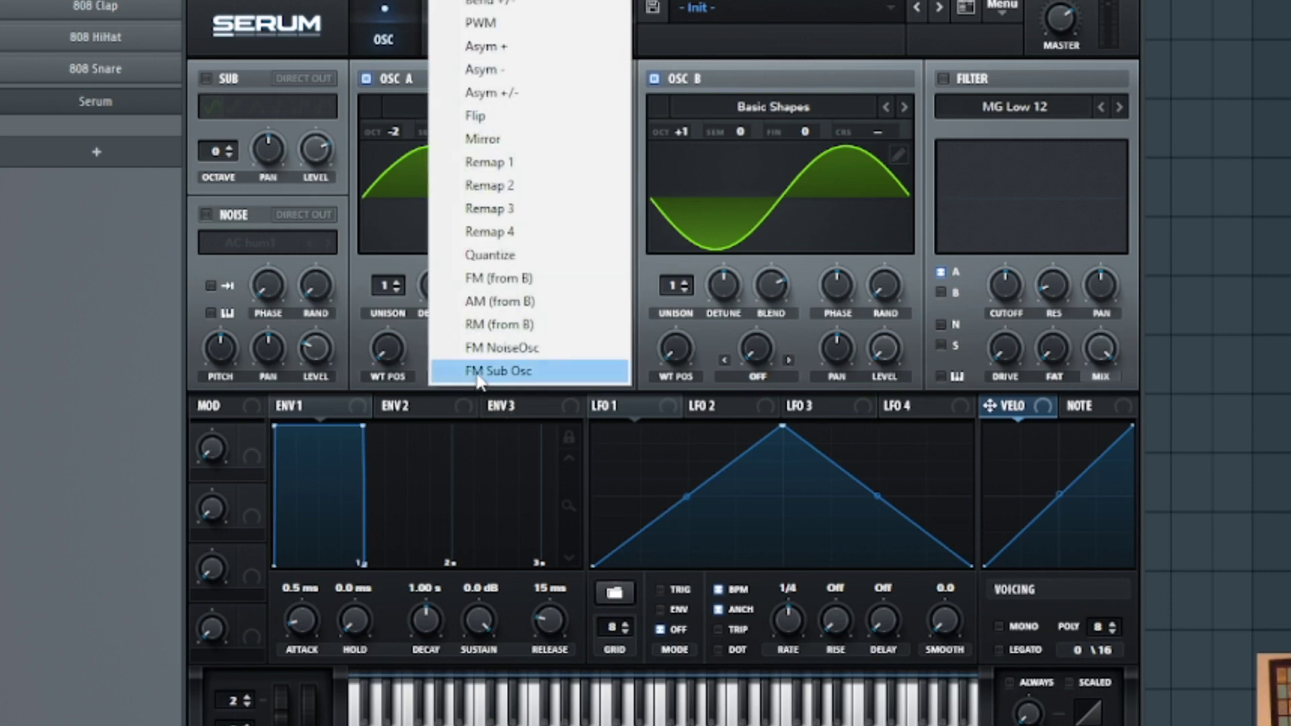
{"action": "left_click", "coordinate": [532, 279]}
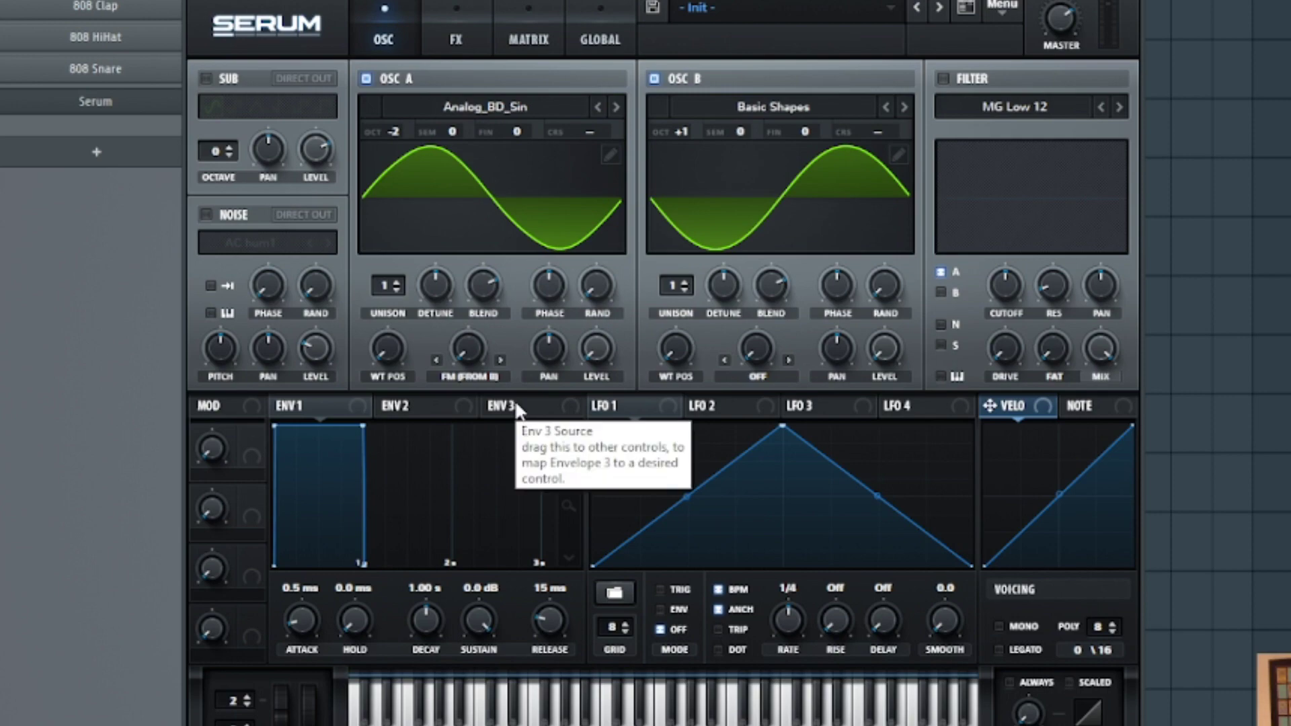
{"action": "left_click_drag", "start_coordinate": [471, 353], "coordinate": [538, 285]}
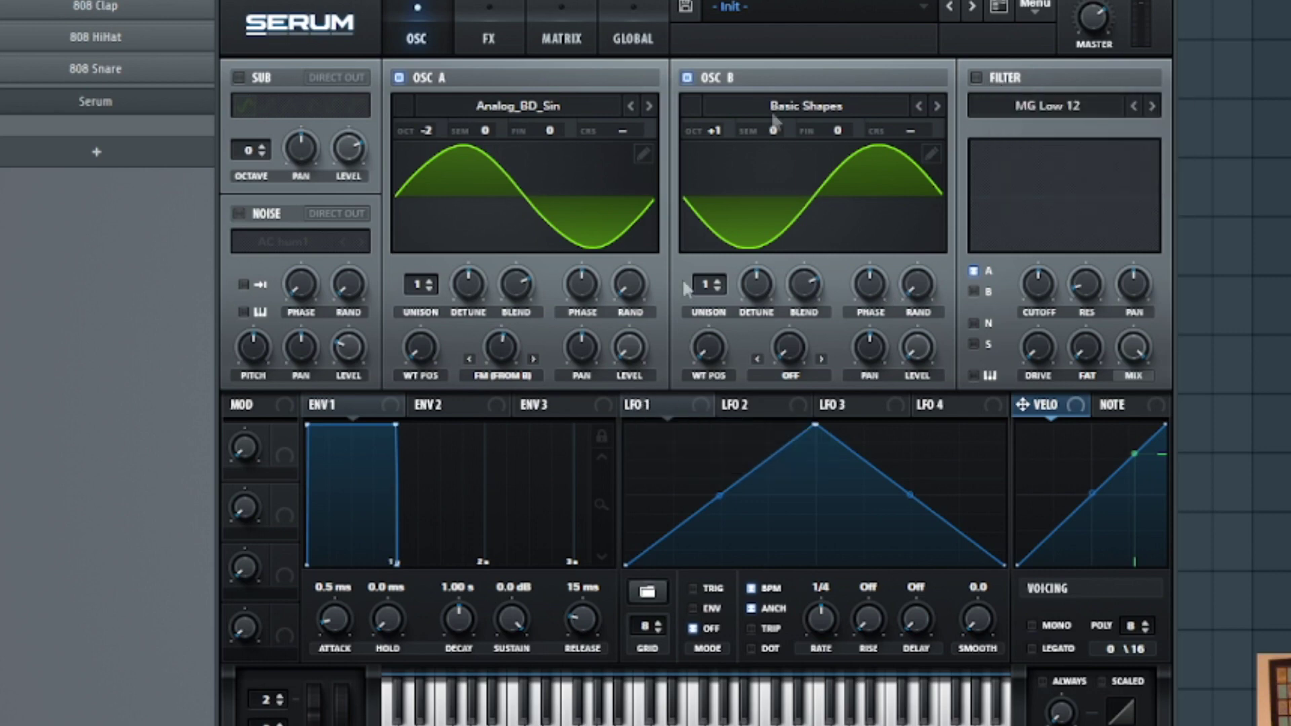
Enable the MG Low 24 filter for oscillators A and B, and increase its drive and fat
{"action": "left_click", "coordinate": [975, 79]}
{"action": "left_click", "coordinate": [1152, 101]}
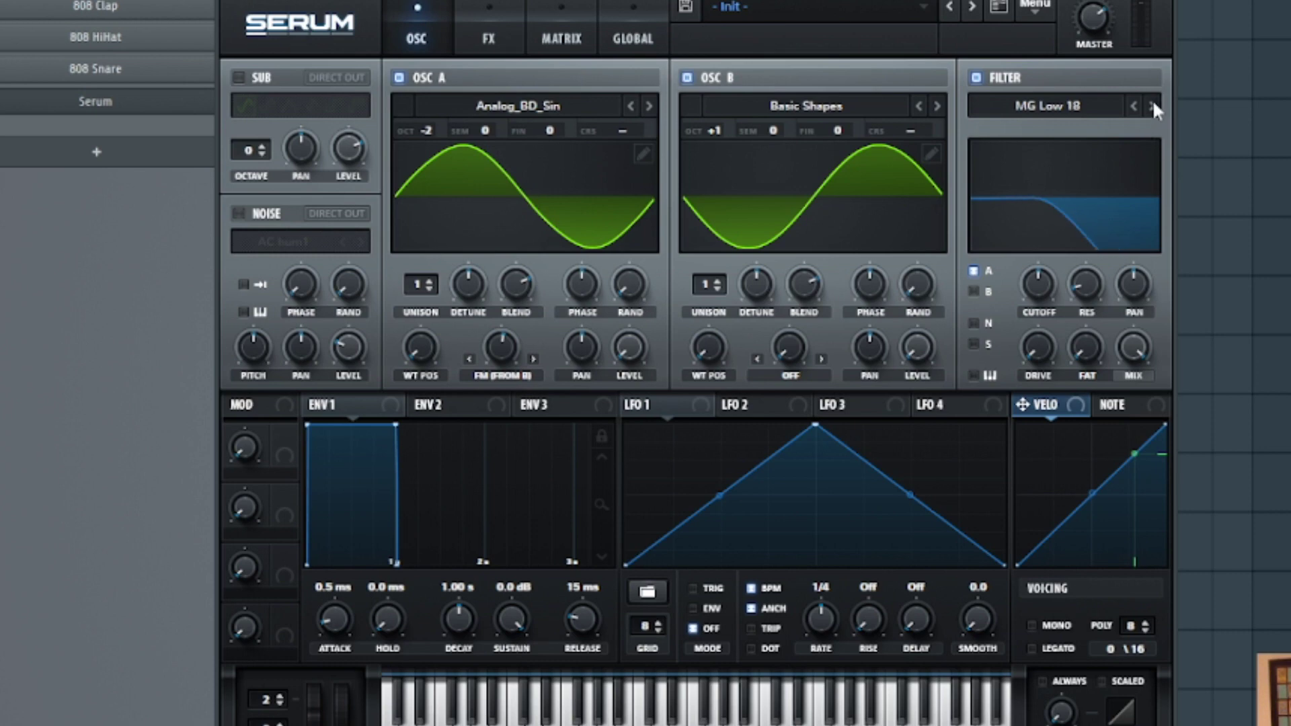
{"action": "left_click", "coordinate": [1152, 101]}
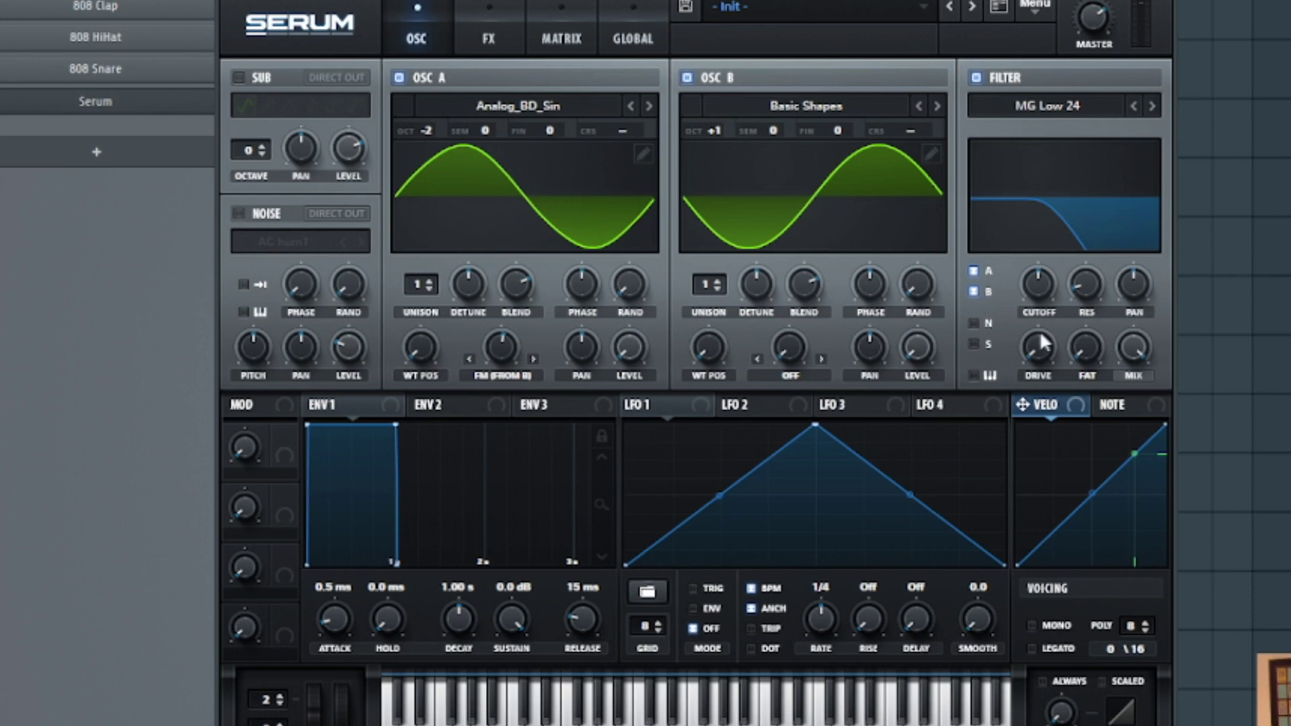
{"action": "left_click_drag", "start_coordinate": [1037, 358], "coordinate": [1223, 77]}
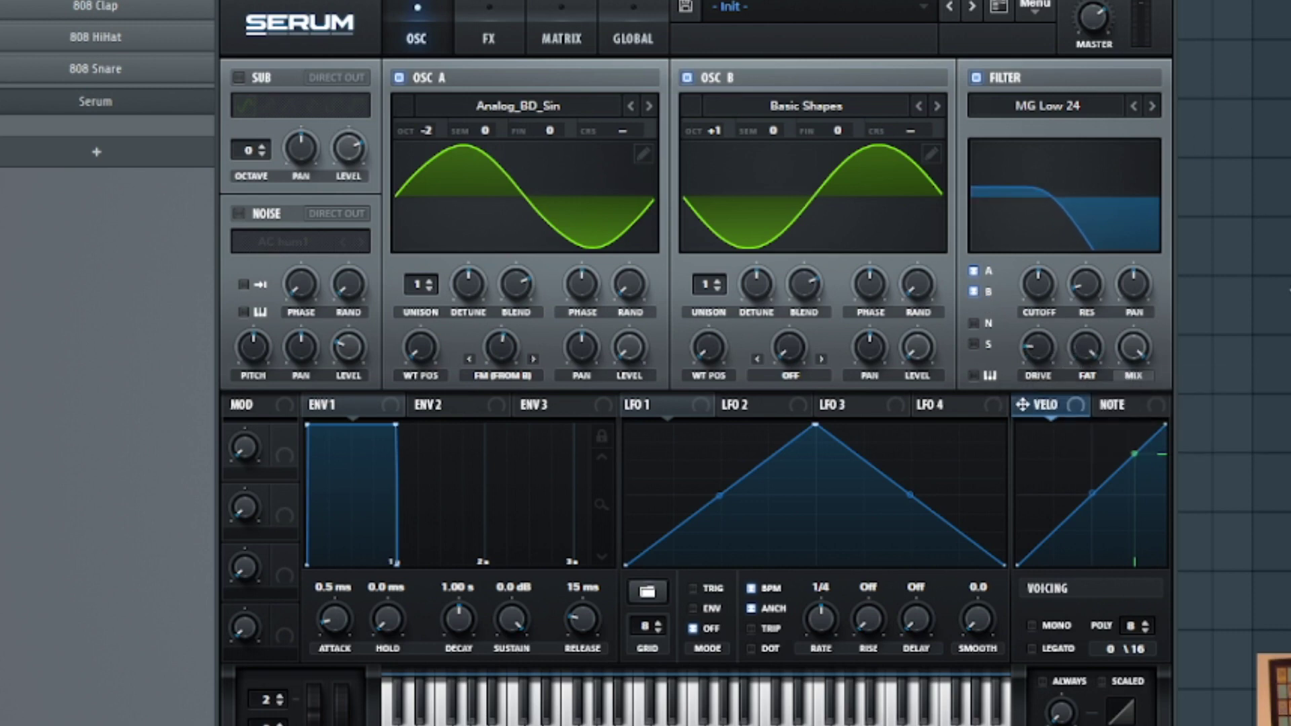
{"action": "mouse_move", "coordinate": [1089, 294]}
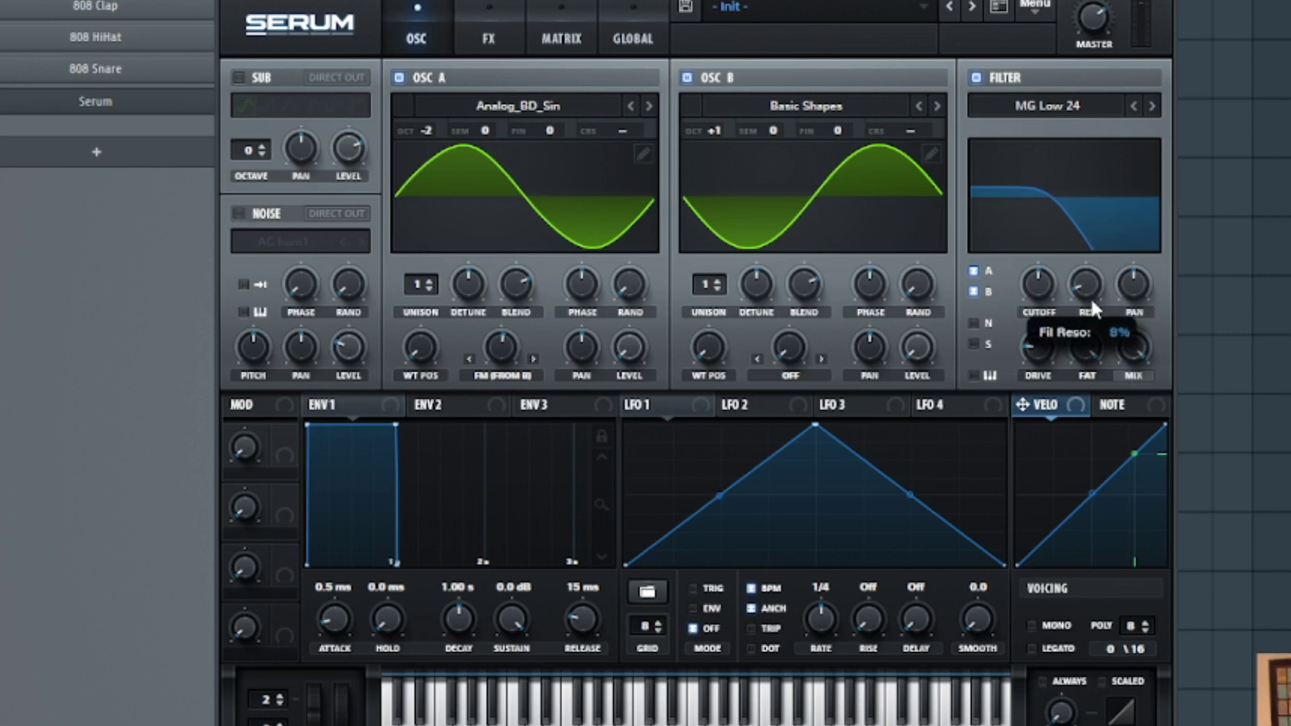
Set LFO 1 to trigger mode with triplet timing at a rate of 1/8 t
{"action": "left_click", "coordinate": [655, 410]}
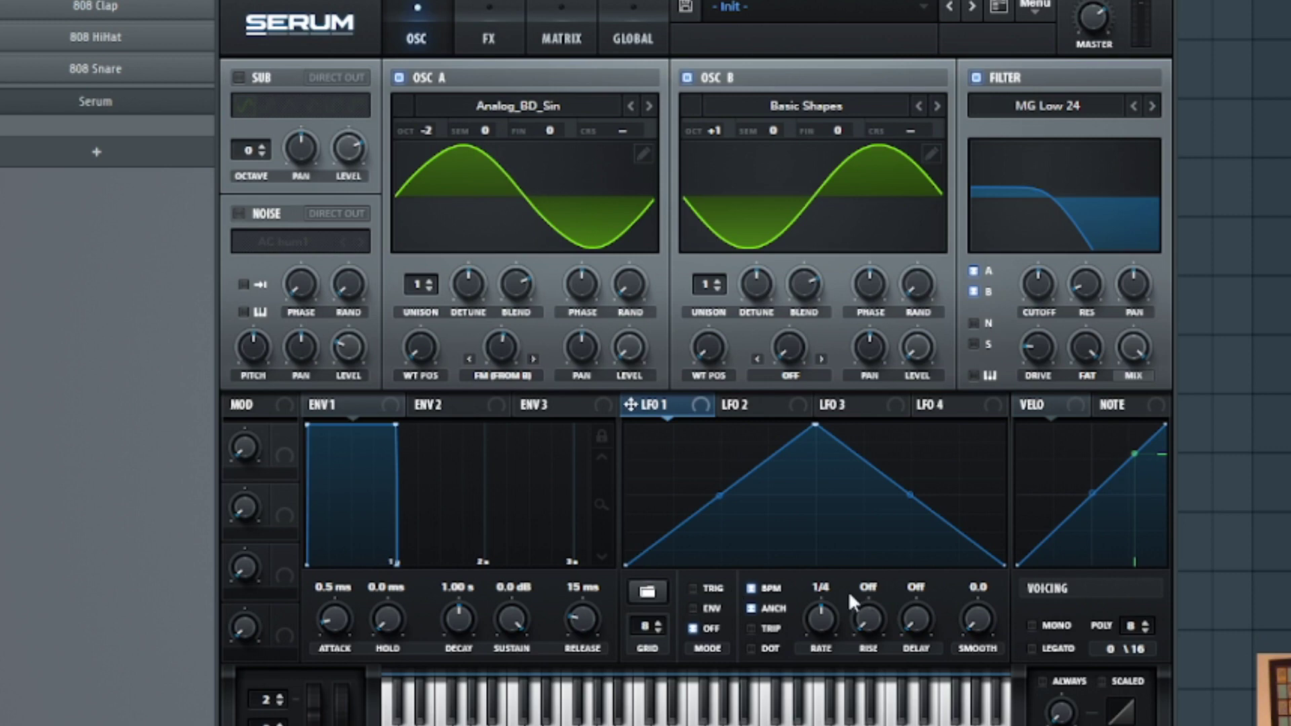
{"action": "left_click", "coordinate": [711, 590]}
{"action": "left_click", "coordinate": [765, 631]}
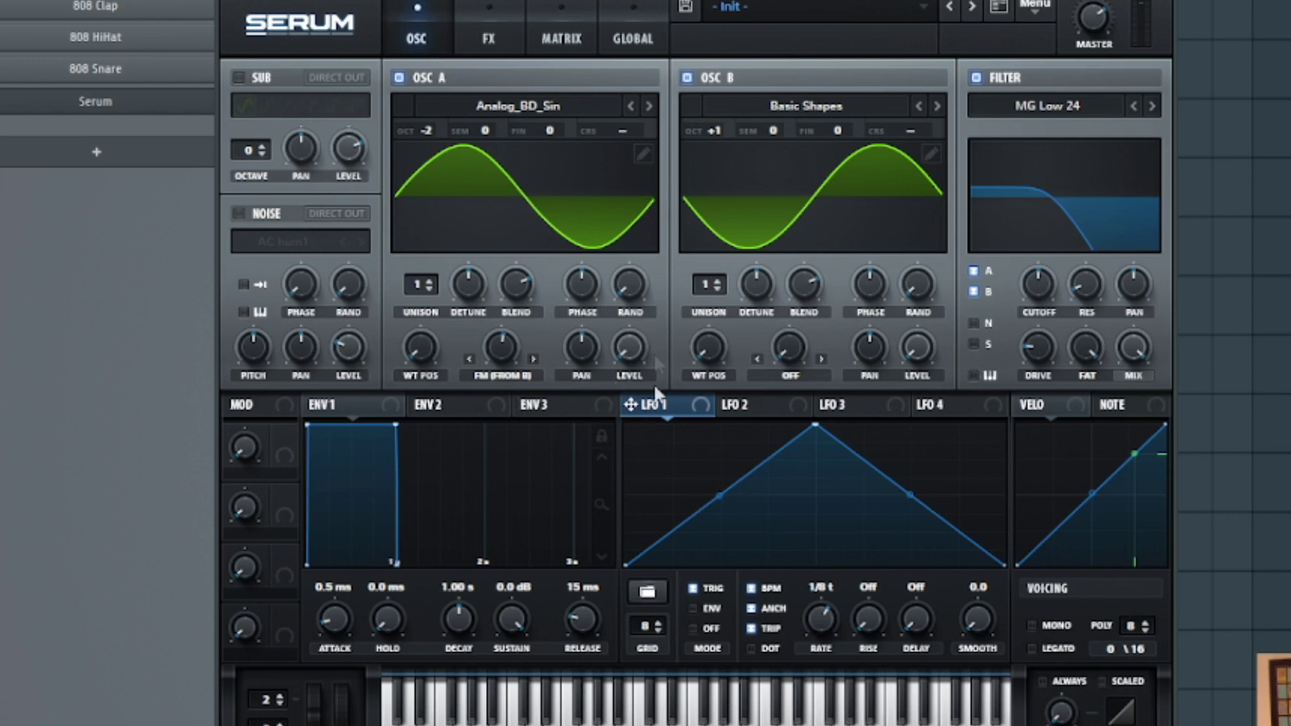
Assign LFO 1 to oscillator A's level and to its FM (from B) amount
{"action": "left_click_drag", "start_coordinate": [665, 411], "coordinate": [624, 351]}
{"action": "left_click_drag", "start_coordinate": [493, 356], "coordinate": [495, 351]}
{"action": "left_click_drag", "start_coordinate": [501, 348], "coordinate": [476, 436]}
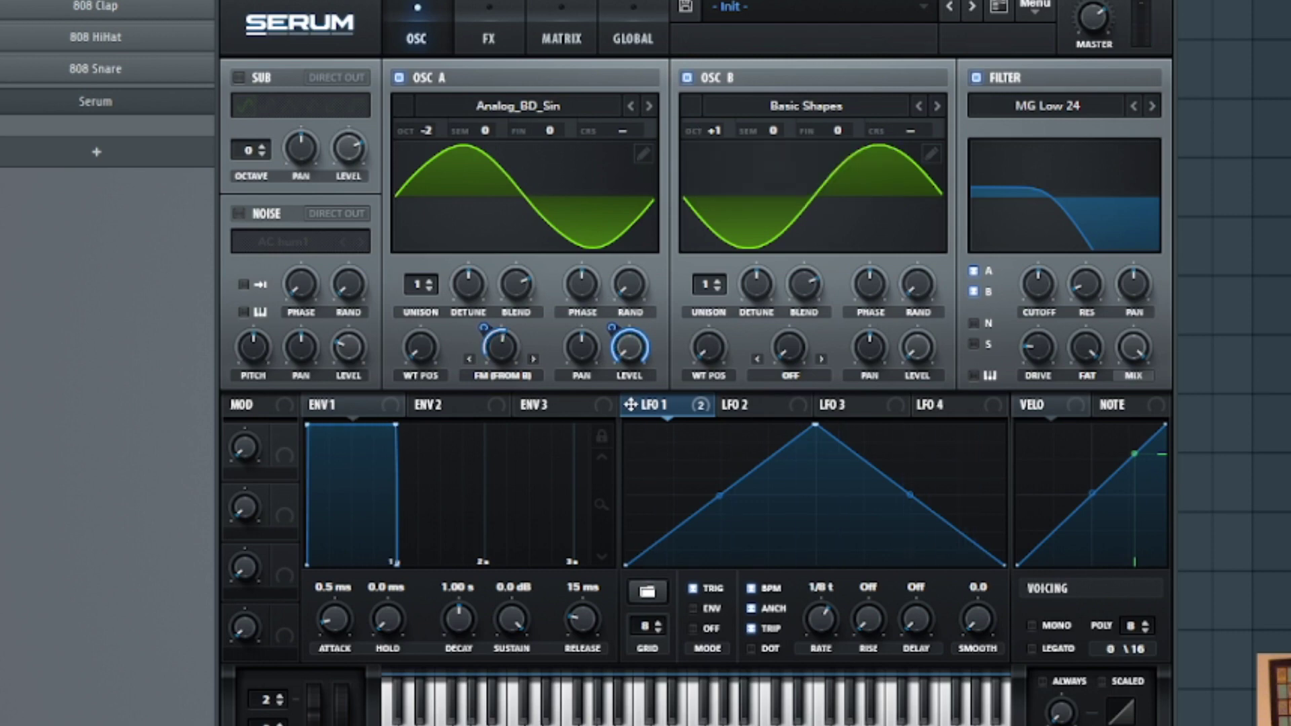
Enable the distortion effect at the start of the chain, using HardClip with the drive at 62%
{"action": "left_click", "coordinate": [488, 38]}
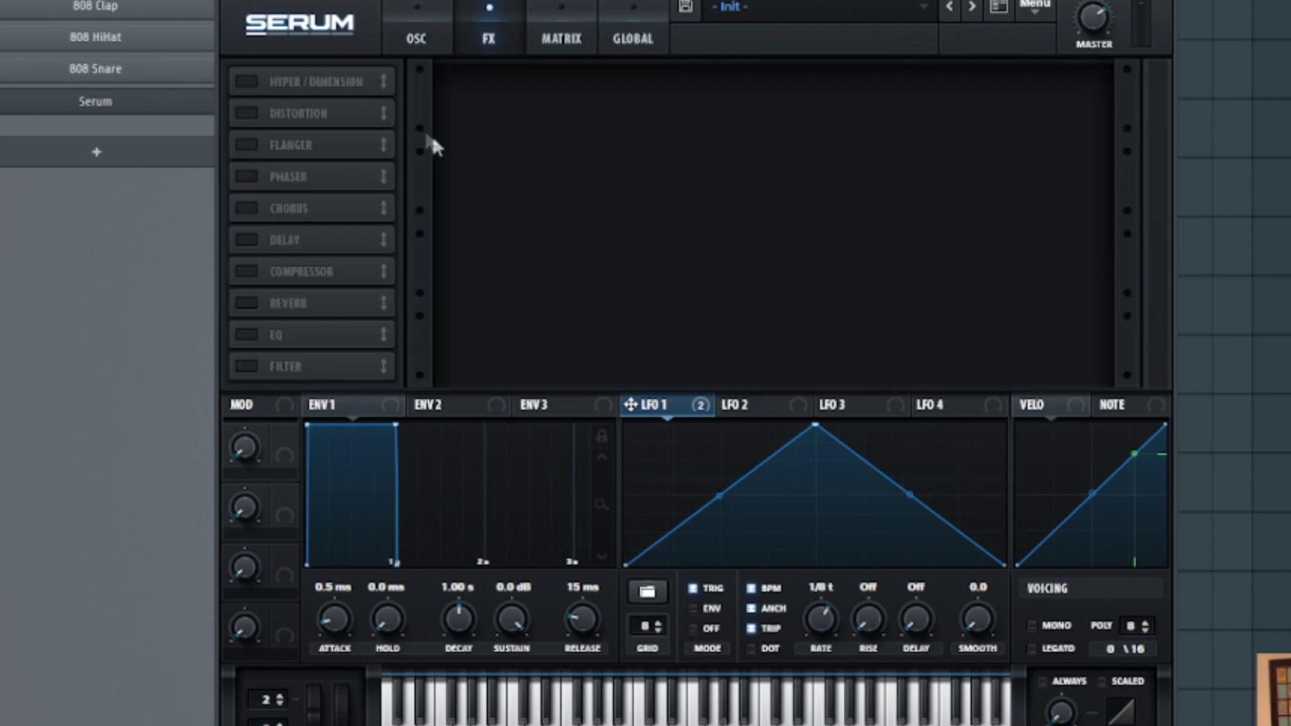
{"action": "left_click", "coordinate": [246, 113]}
{"action": "left_click_drag", "start_coordinate": [251, 119], "coordinate": [356, 74]}
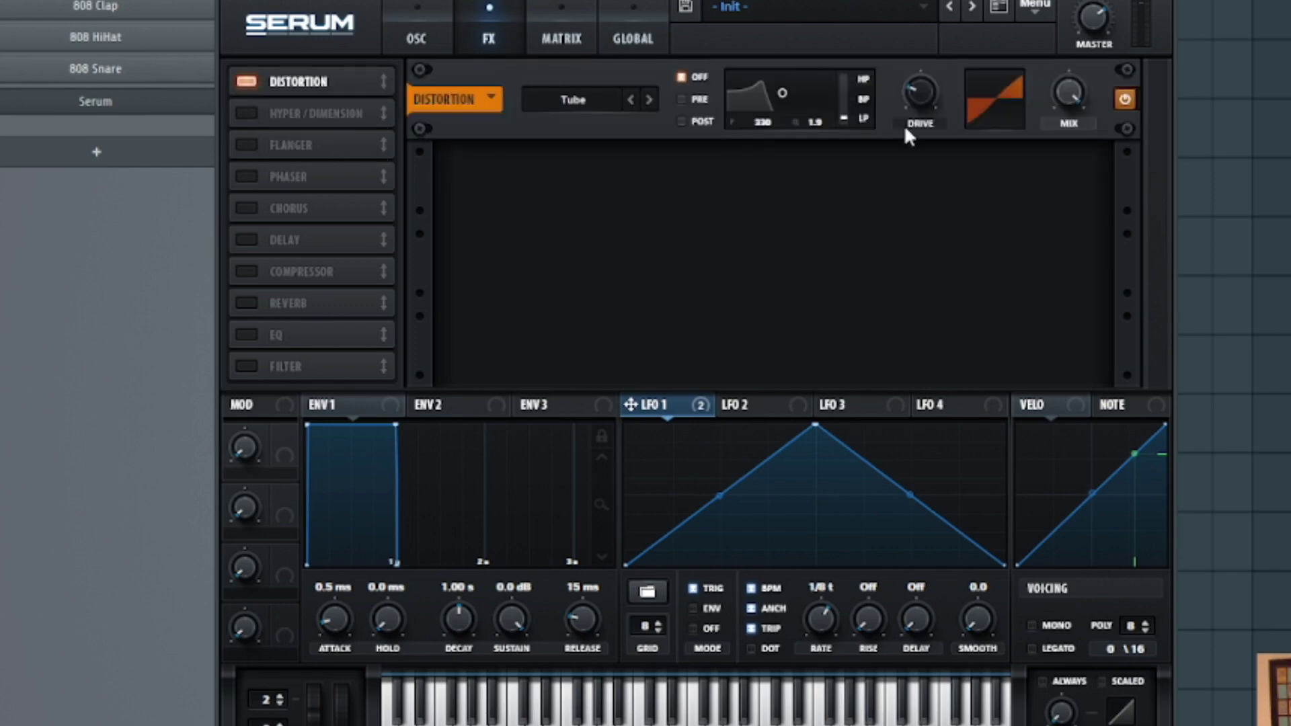
{"action": "left_click", "coordinate": [650, 106]}
{"action": "left_click", "coordinate": [649, 106]}
{"action": "left_click_drag", "start_coordinate": [916, 105], "coordinate": [967, 51]}
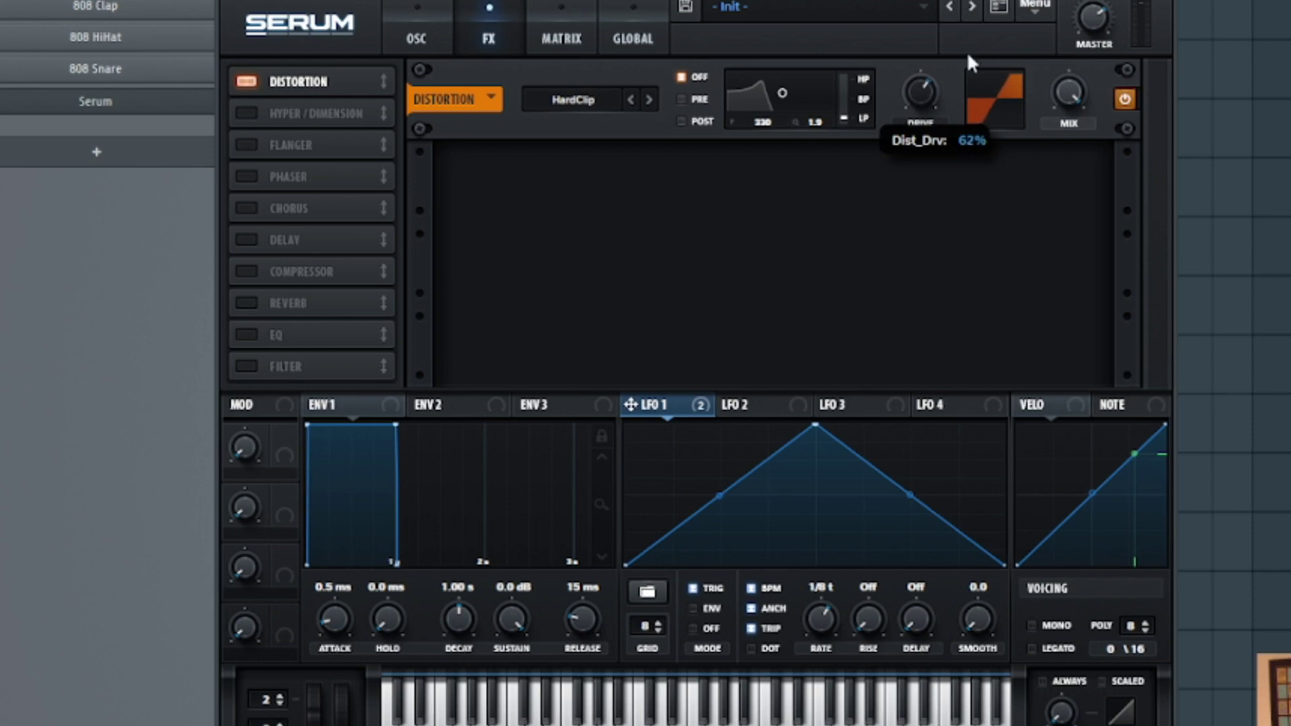
Turn the distortion mix down, assign Macro 1 to it and raise the macro
{"action": "left_click_drag", "start_coordinate": [1069, 98], "coordinate": [1075, 285]}
{"action": "left_click_drag", "start_coordinate": [292, 437], "coordinate": [1069, 92]}
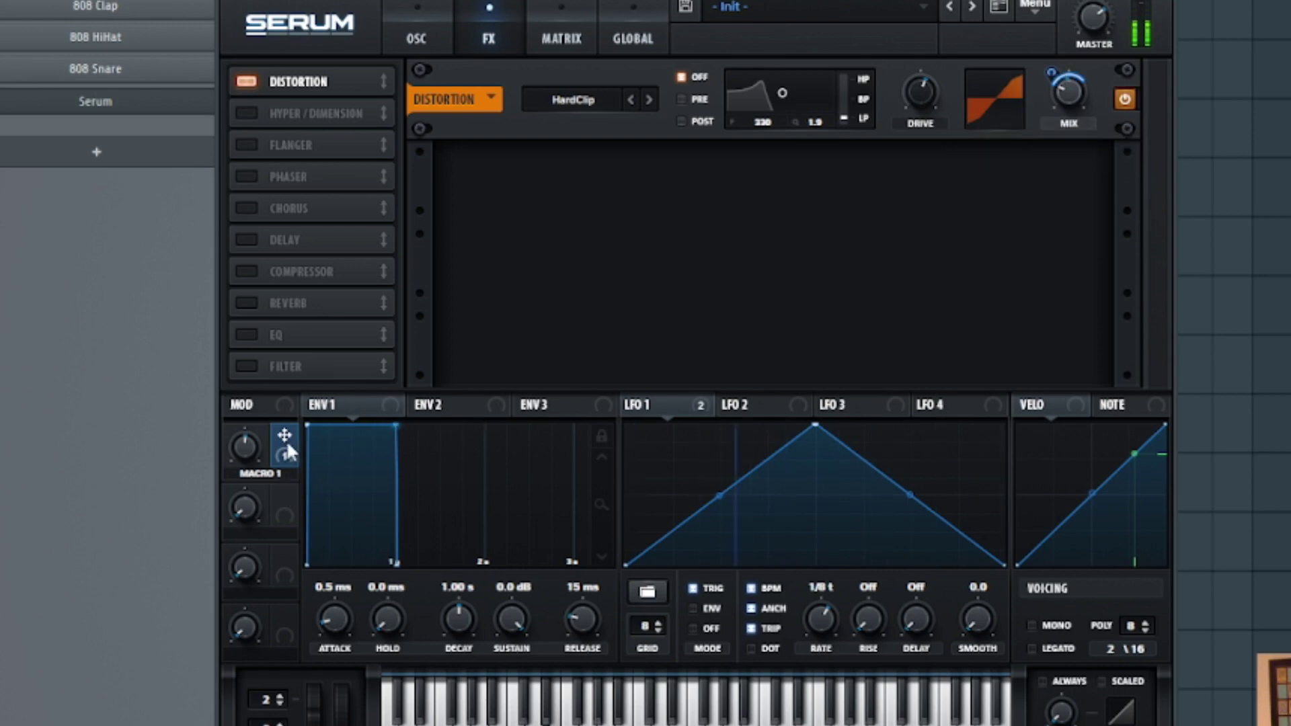
{"action": "left_click_drag", "start_coordinate": [248, 440], "coordinate": [380, 126]}
{"action": "left_click_drag", "start_coordinate": [284, 463], "coordinate": [243, 567]}
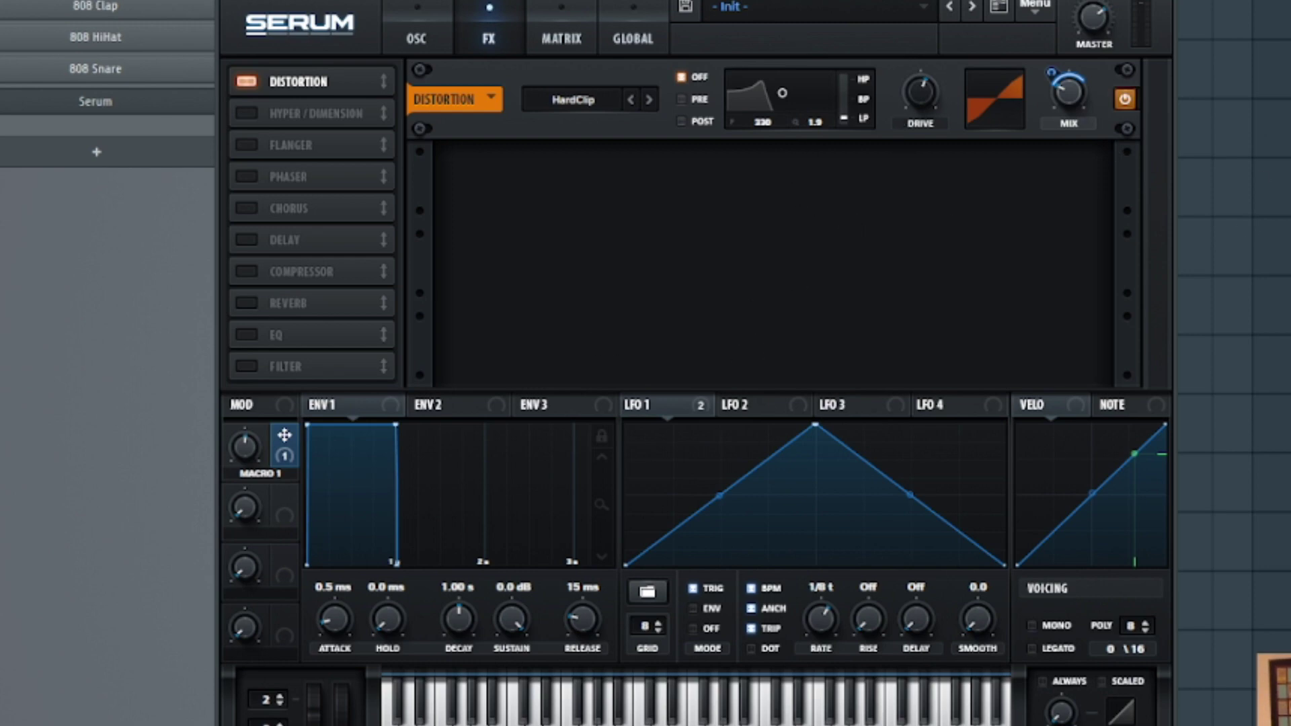
Enable the compressor directly after the distortion and raise its gain
{"action": "left_click", "coordinate": [247, 273]}
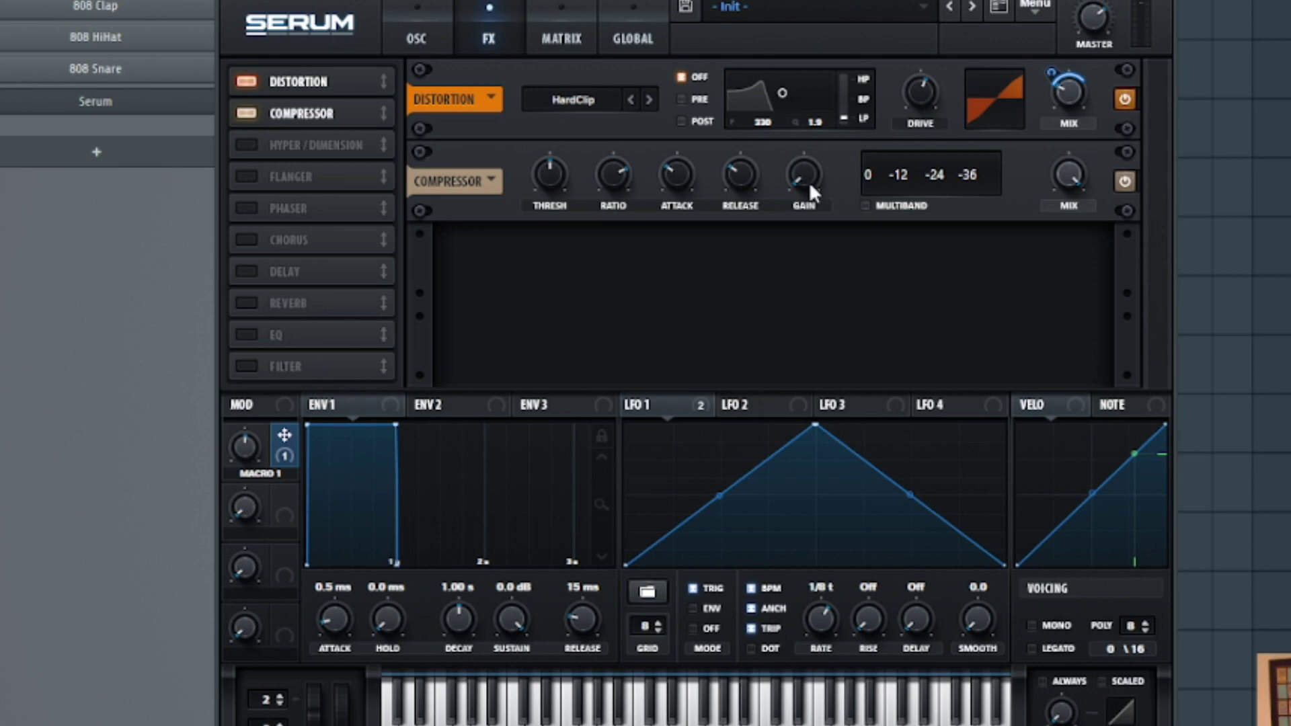
{"action": "left_click_drag", "start_coordinate": [809, 191], "coordinate": [829, 162]}
{"action": "key", "text": "F9"}
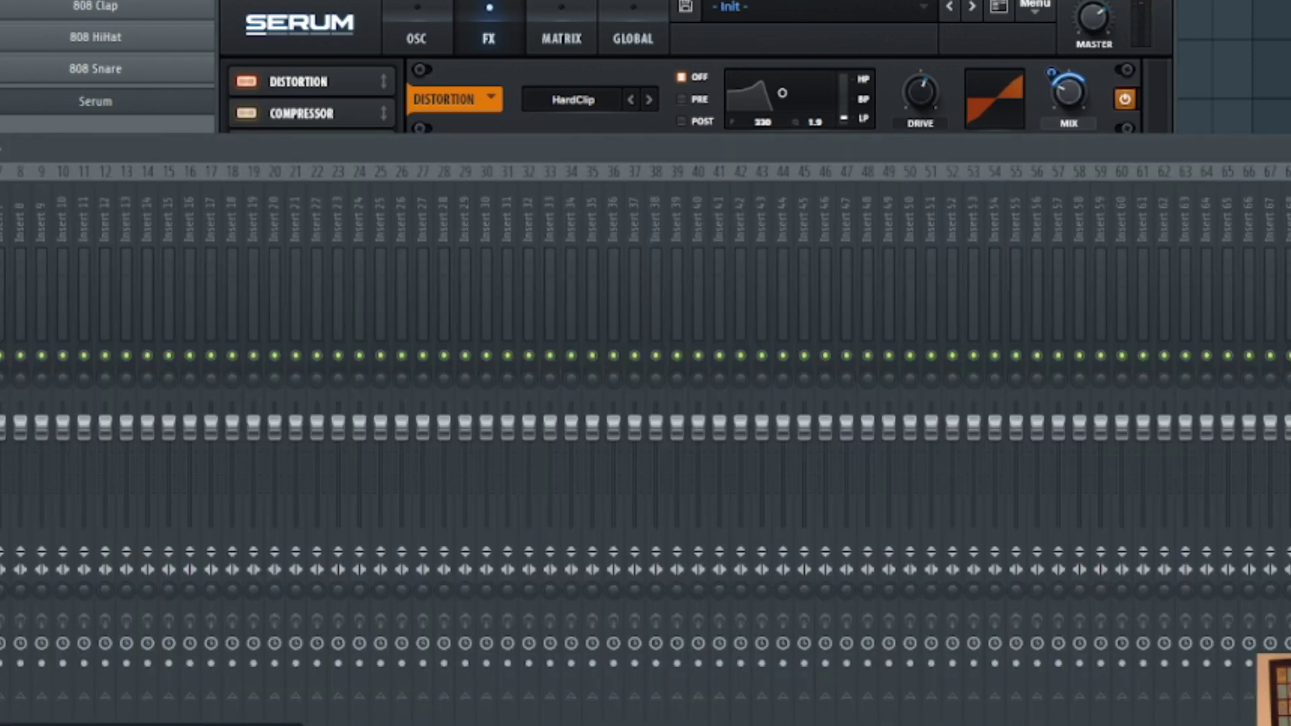
{"action": "key", "text": "Tab"}
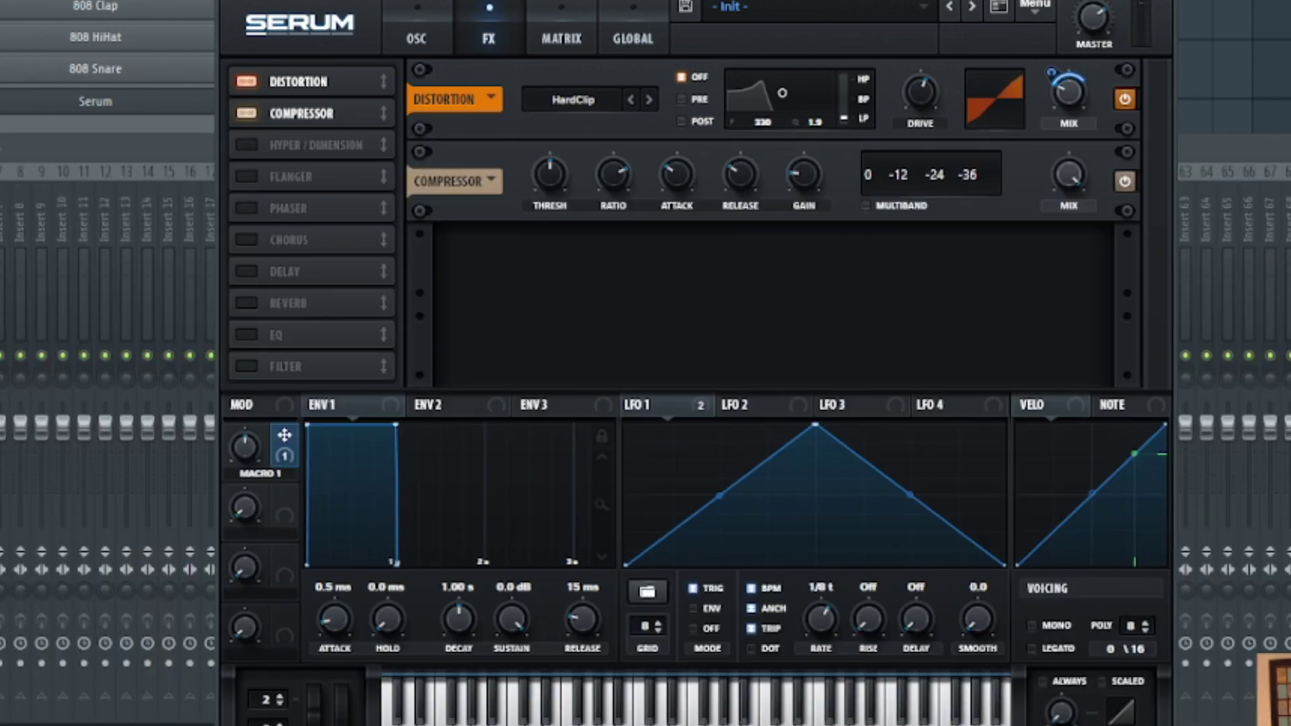
Enable the EQ after the compressor and cut the gain of its high band
{"action": "left_click", "coordinate": [252, 339]}
{"action": "left_click_drag", "start_coordinate": [310, 342], "coordinate": [350, 156]}
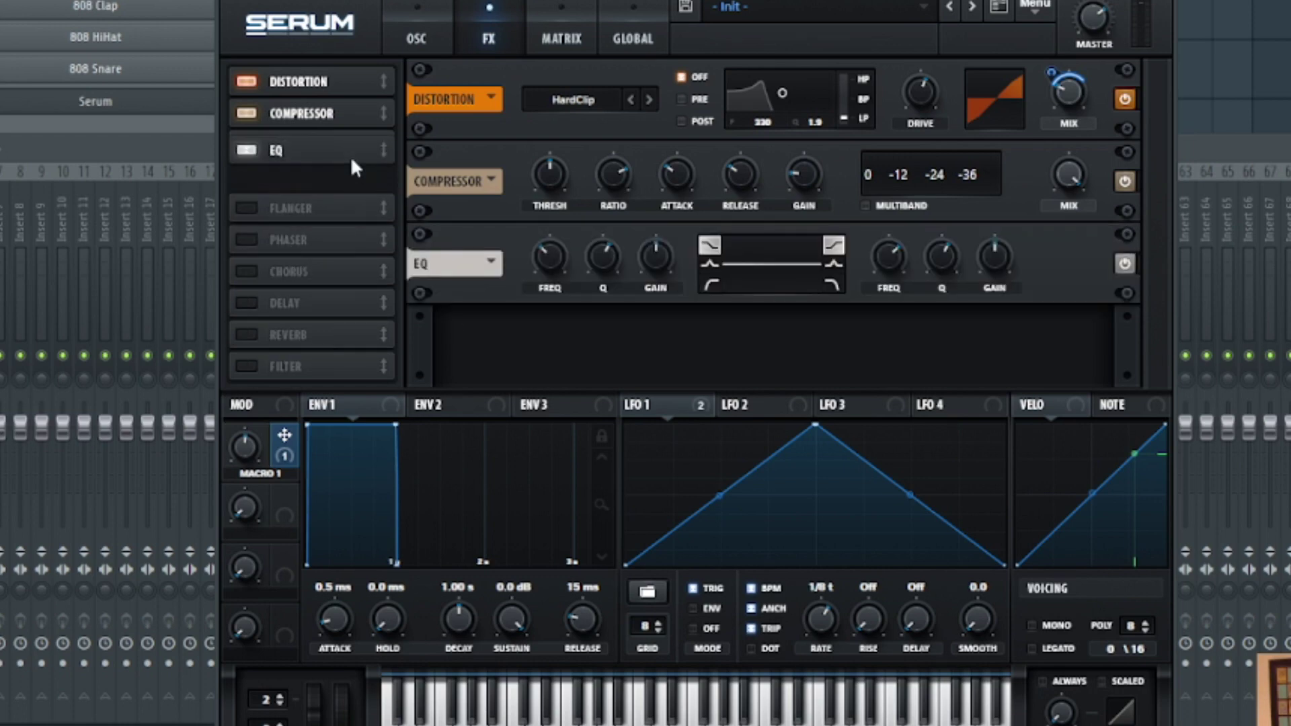
{"action": "left_click", "coordinate": [993, 274]}
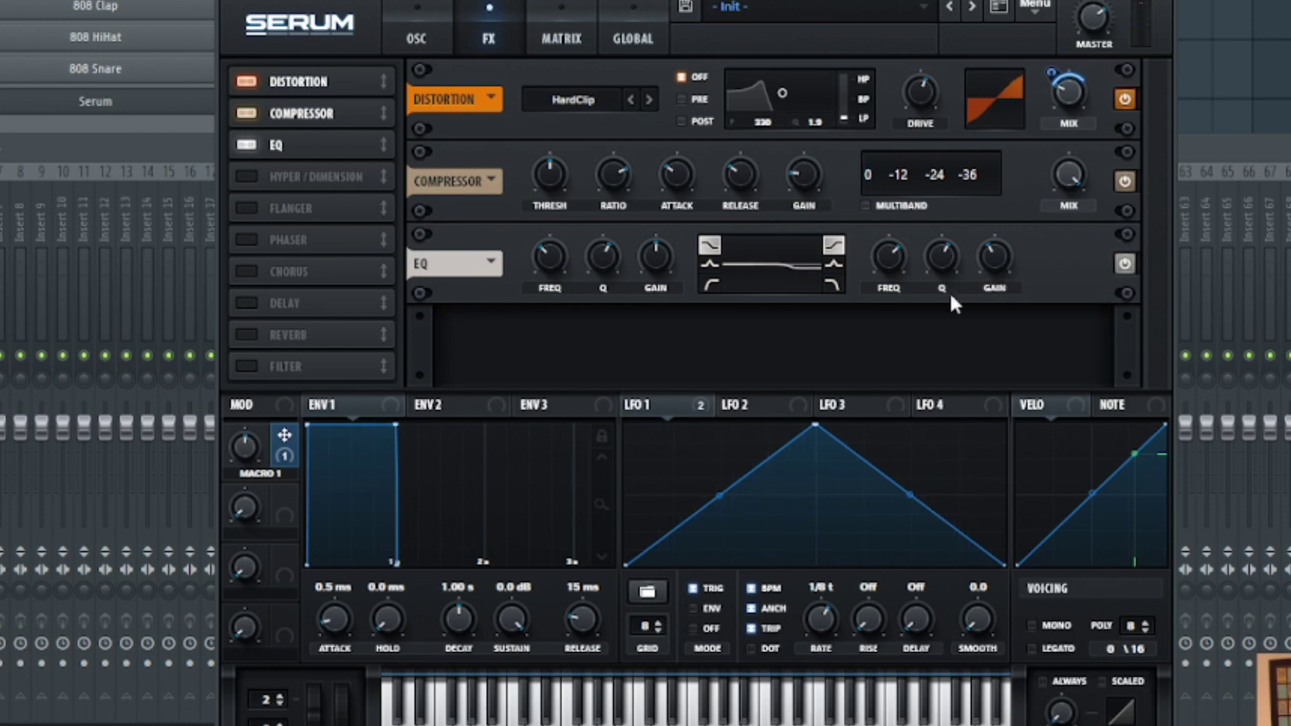
Add the MG Low 6 filter effect after the EQ, raise its cutoff and modulate the cutoff with LFO 1
{"action": "left_click", "coordinate": [269, 366]}
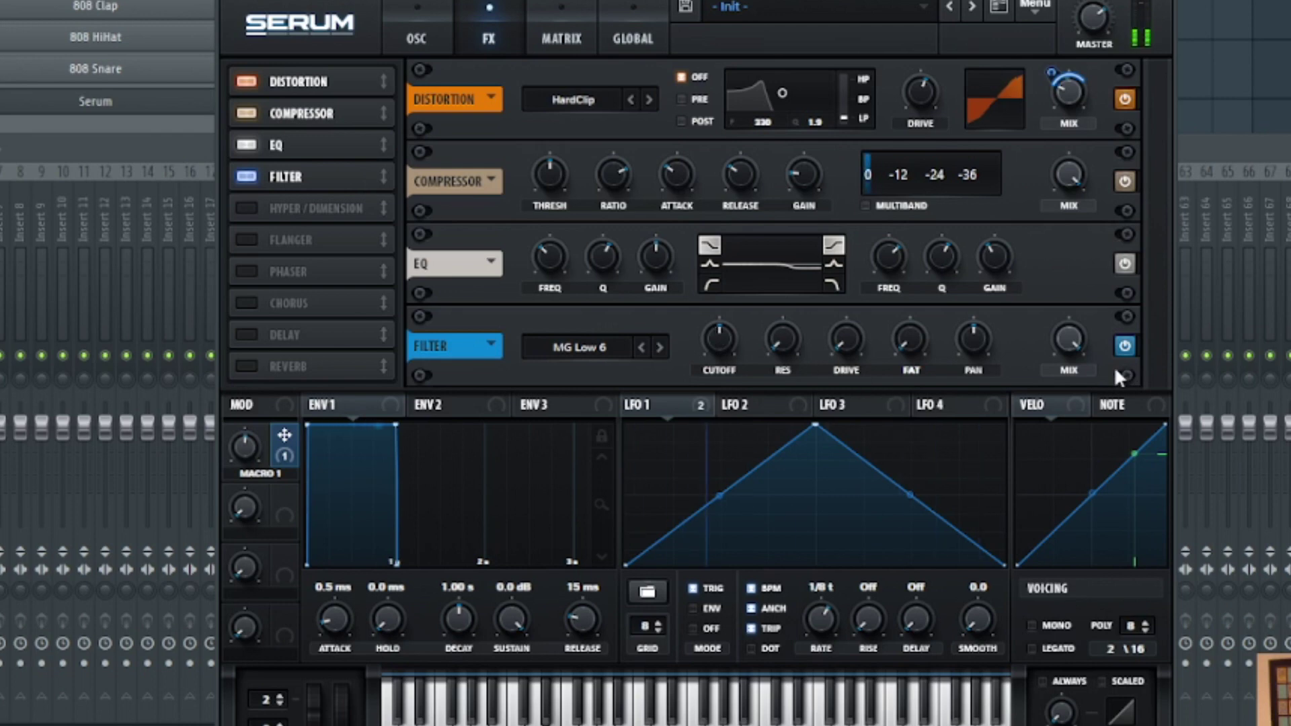
{"action": "left_click_drag", "start_coordinate": [695, 341], "coordinate": [736, 309]}
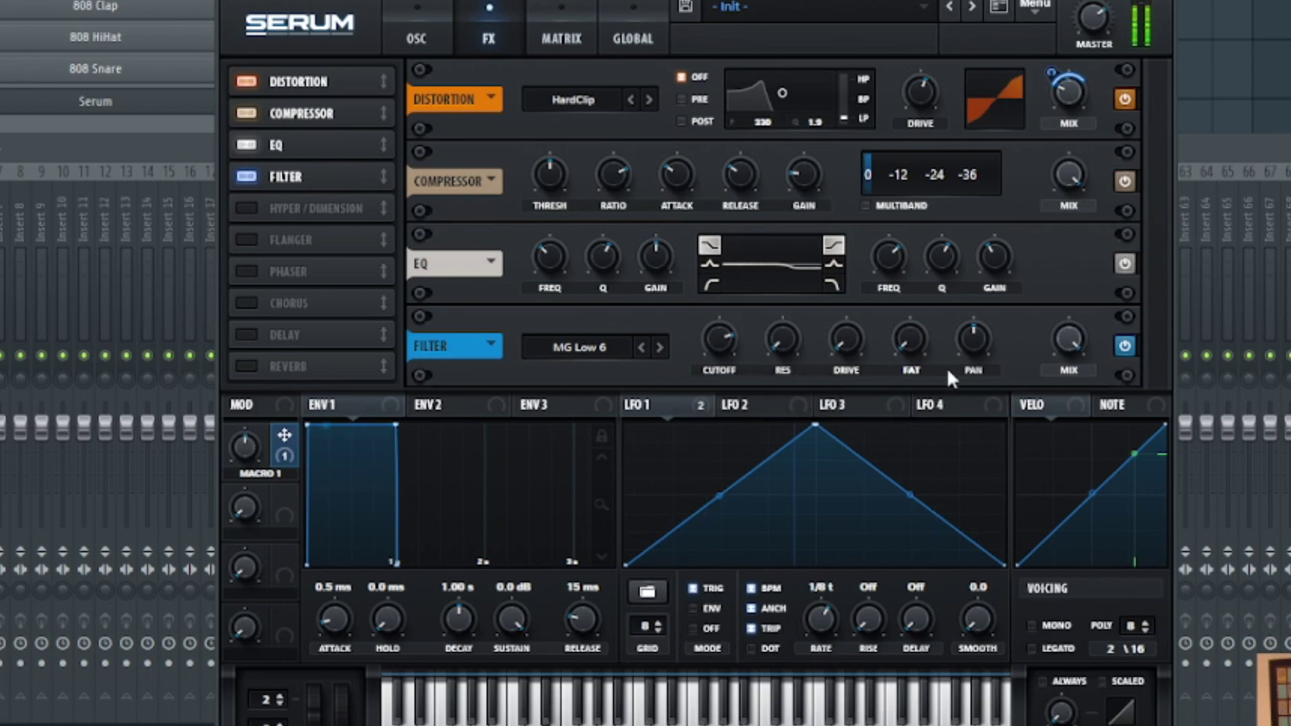
{"action": "left_click", "coordinate": [657, 405]}
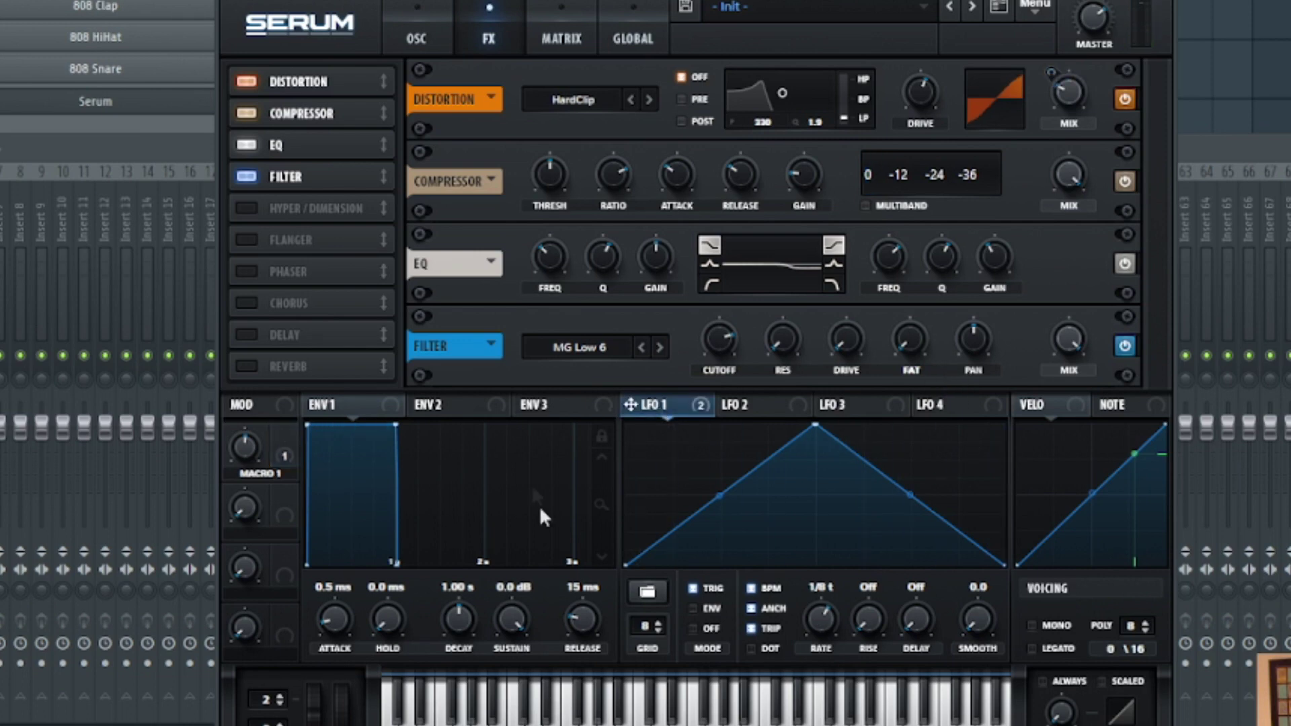
{"action": "left_click_drag", "start_coordinate": [665, 404], "coordinate": [717, 343]}
{"action": "mouse_move", "coordinate": [700, 305]}
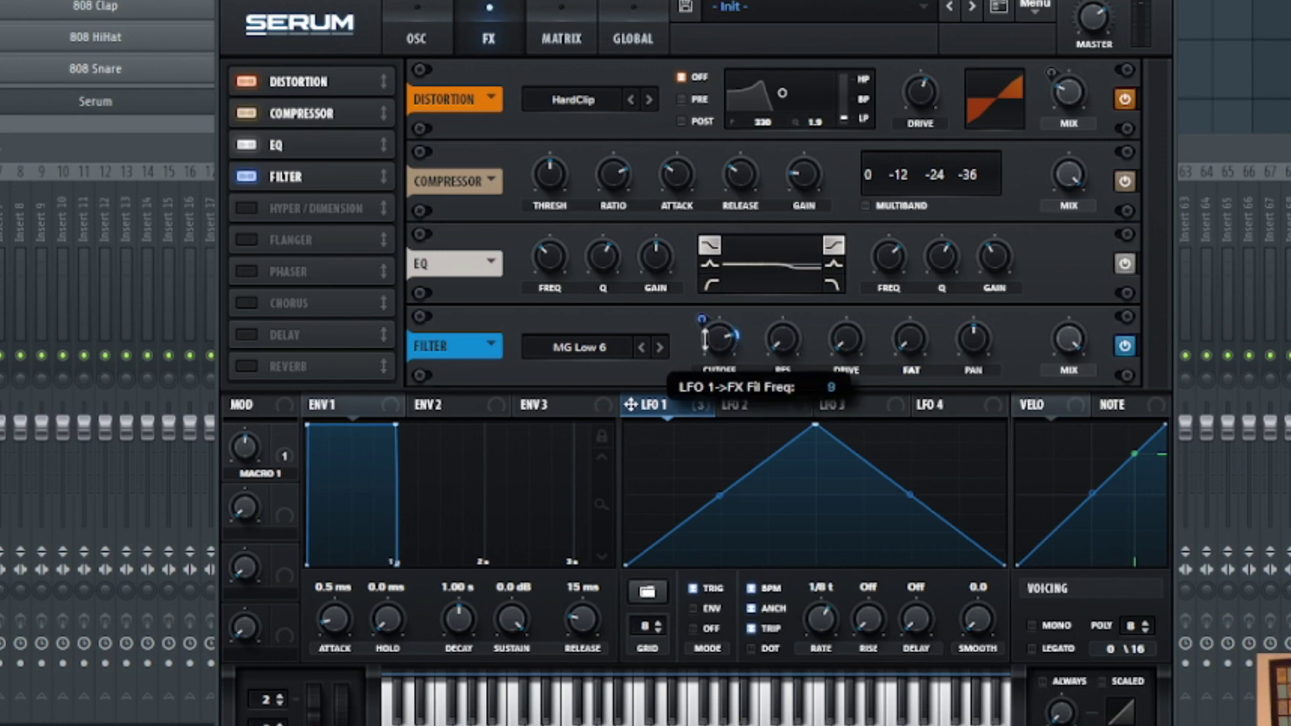
{"action": "left_click_drag", "start_coordinate": [701, 307], "coordinate": [701, 430]}
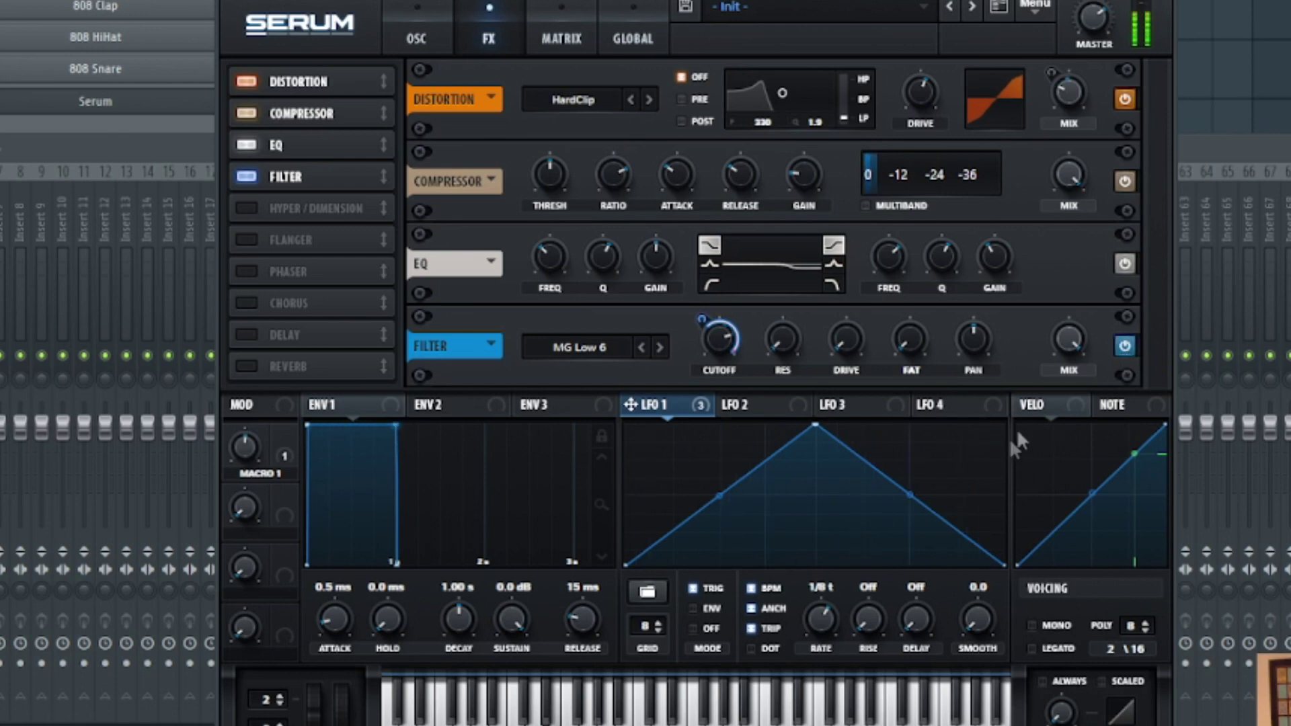
{"action": "left_click_drag", "start_coordinate": [702, 320], "coordinate": [714, 335]}
Route the Serum channel to mixer insert 1 and select that mixer track
{"action": "left_click", "coordinate": [421, 16]}
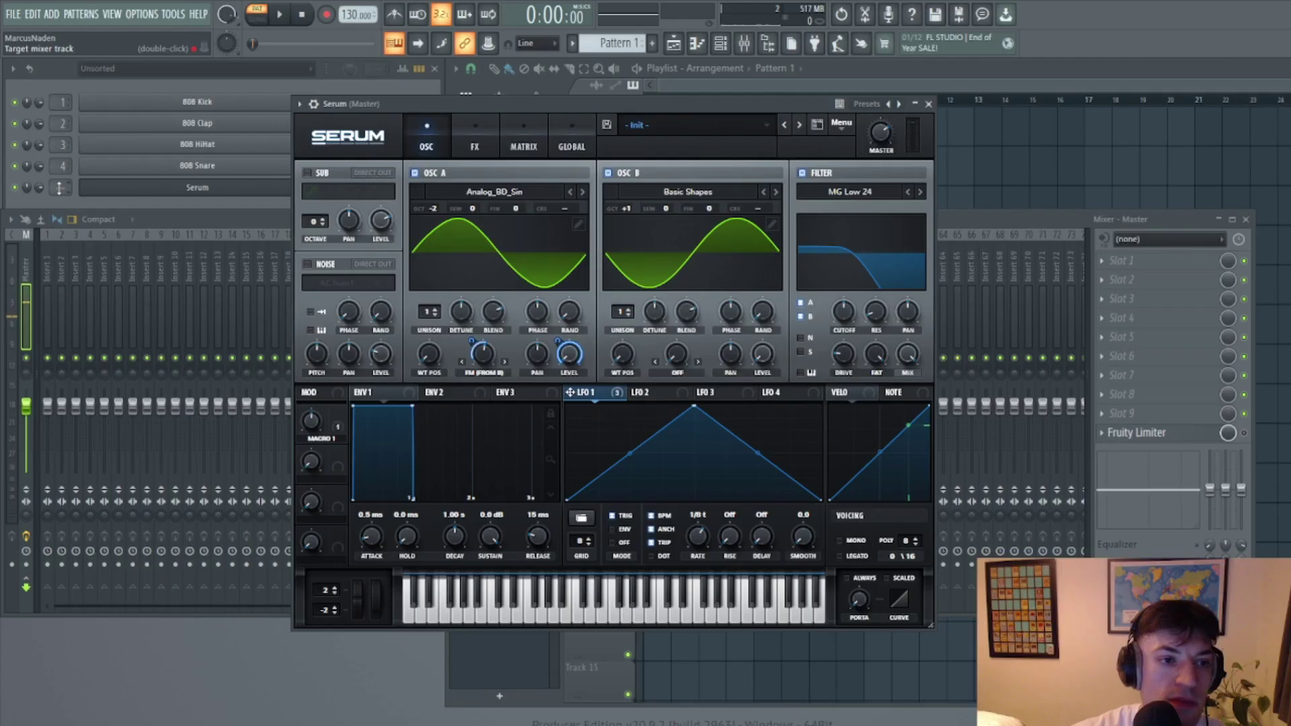
{"action": "left_click_drag", "start_coordinate": [62, 186], "coordinate": [62, 179]}
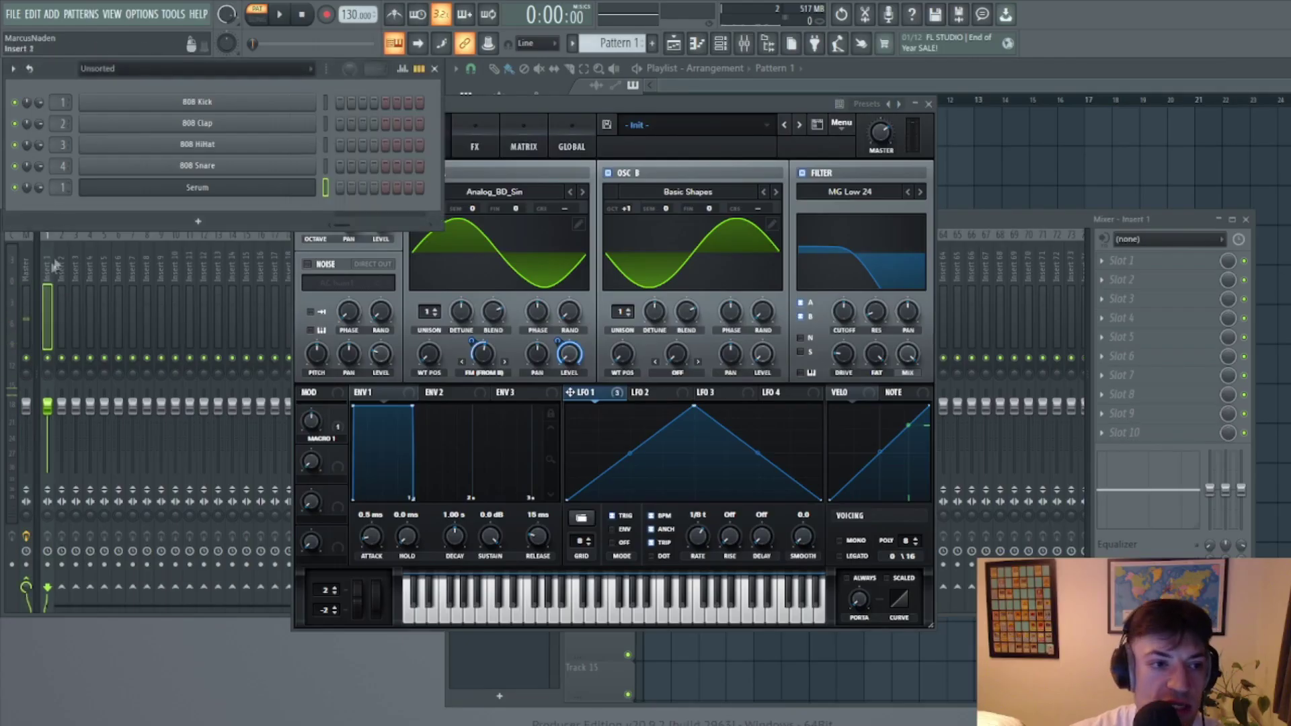
{"action": "left_click", "coordinate": [54, 266]}
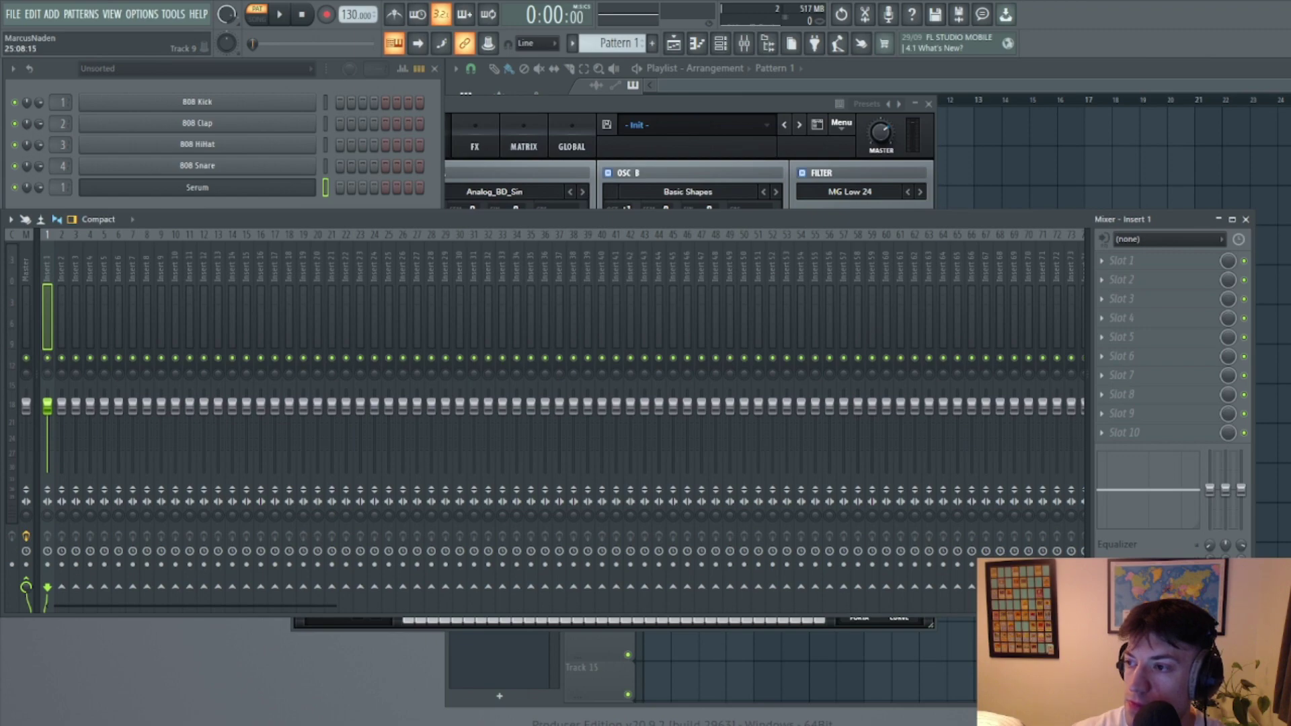
Load OTT in the first effect slot of insert 1 with depth at 11% and time at 90%
{"action": "left_click", "coordinate": [1108, 267]}
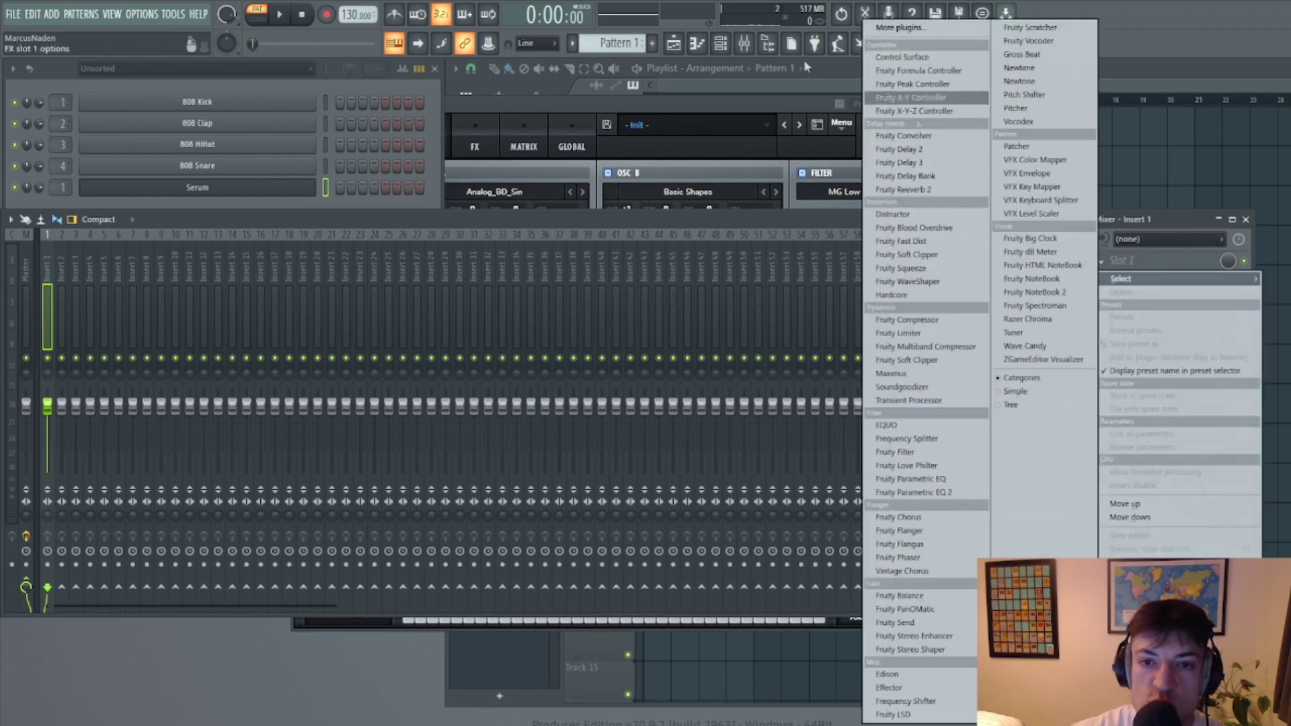
{"action": "left_click", "coordinate": [921, 32]}
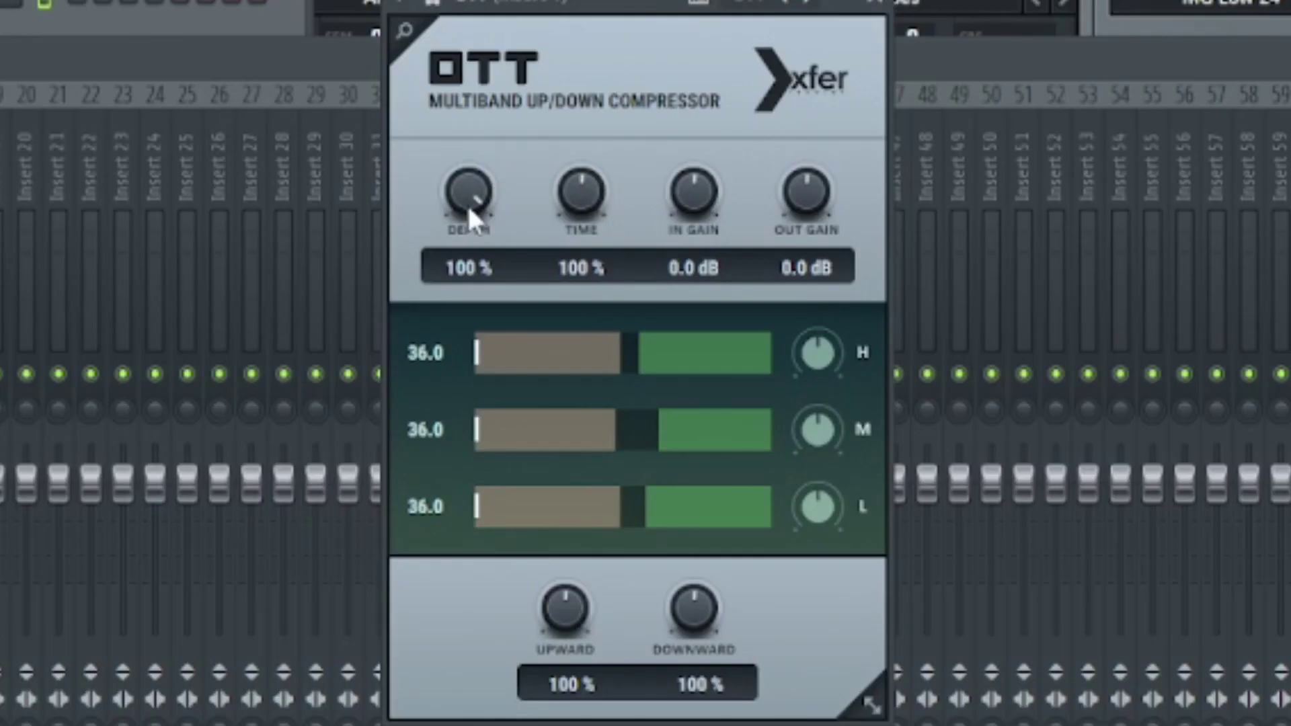
{"action": "left_click_drag", "start_coordinate": [468, 206], "coordinate": [484, 510]}
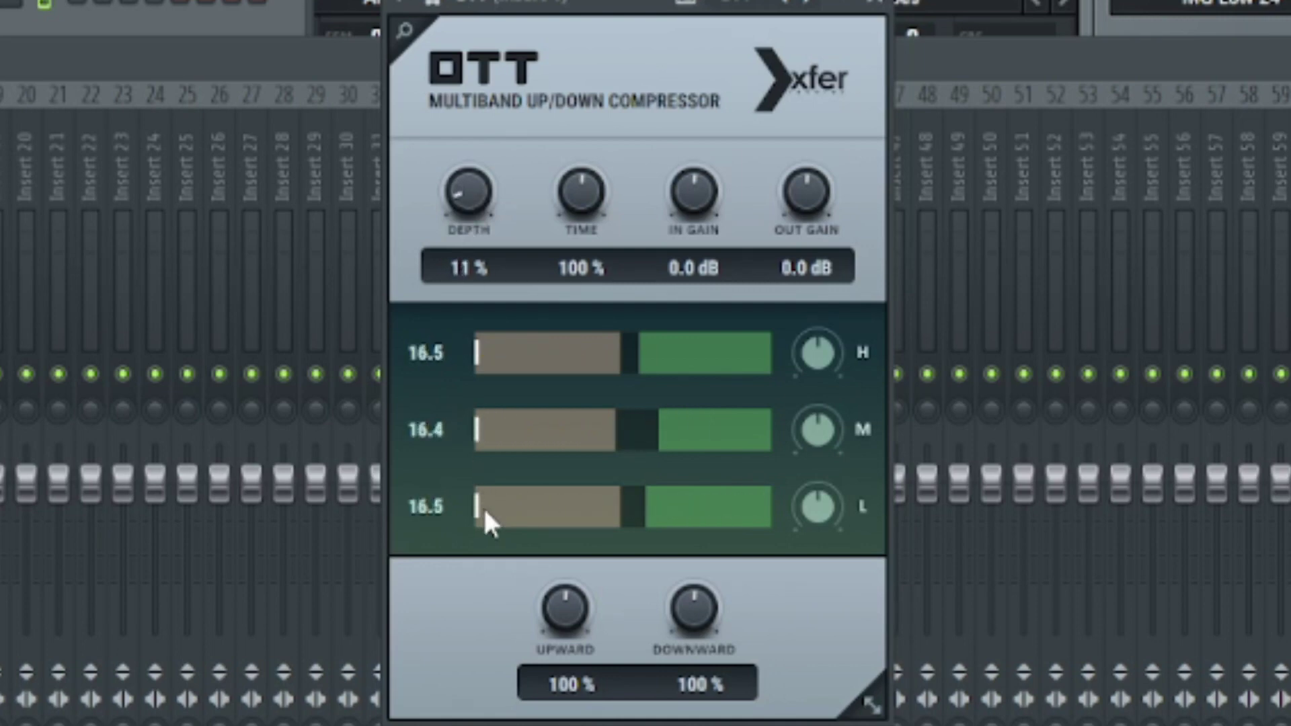
{"action": "left_click_drag", "start_coordinate": [606, 207], "coordinate": [592, 228]}
Adjust the threshold ranges of OTT's high and mid bands and play the sound to audition them
{"action": "left_click_drag", "start_coordinate": [672, 372], "coordinate": [601, 383]}
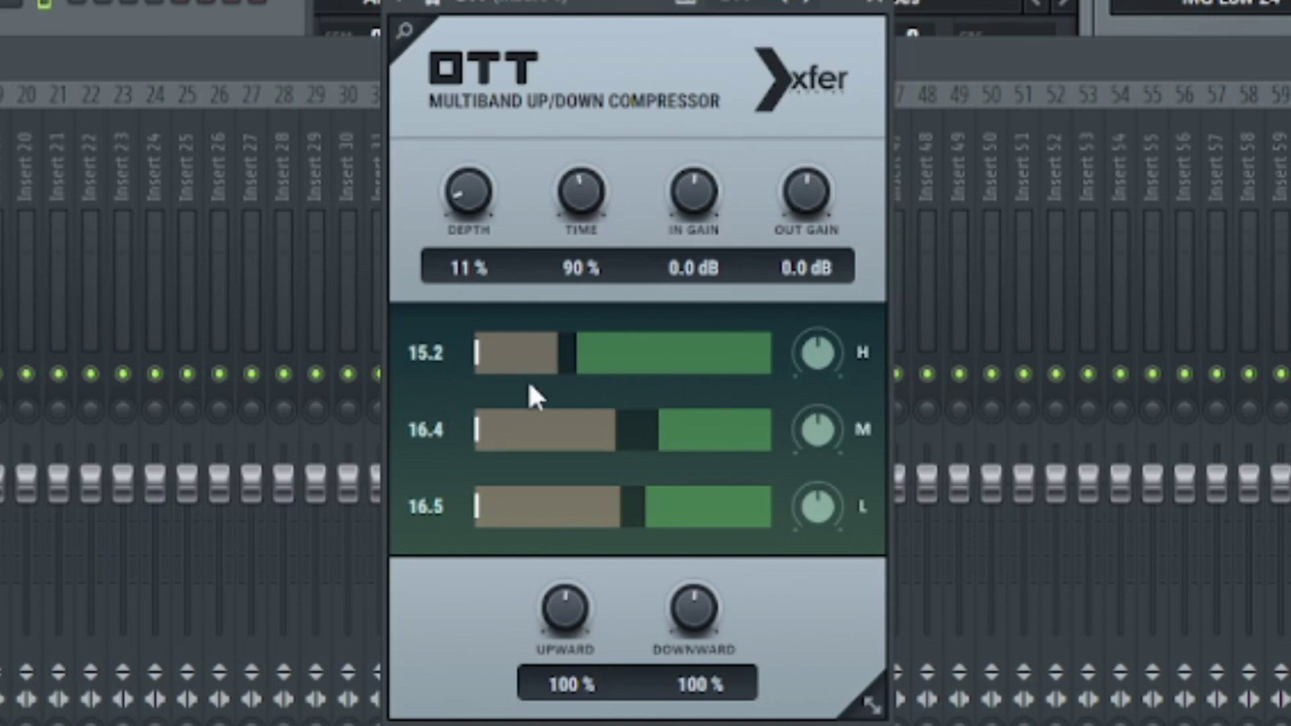
{"action": "left_click_drag", "start_coordinate": [529, 385], "coordinate": [436, 361]}
{"action": "left_click_drag", "start_coordinate": [708, 368], "coordinate": [590, 391]}
{"action": "key", "text": "space"}
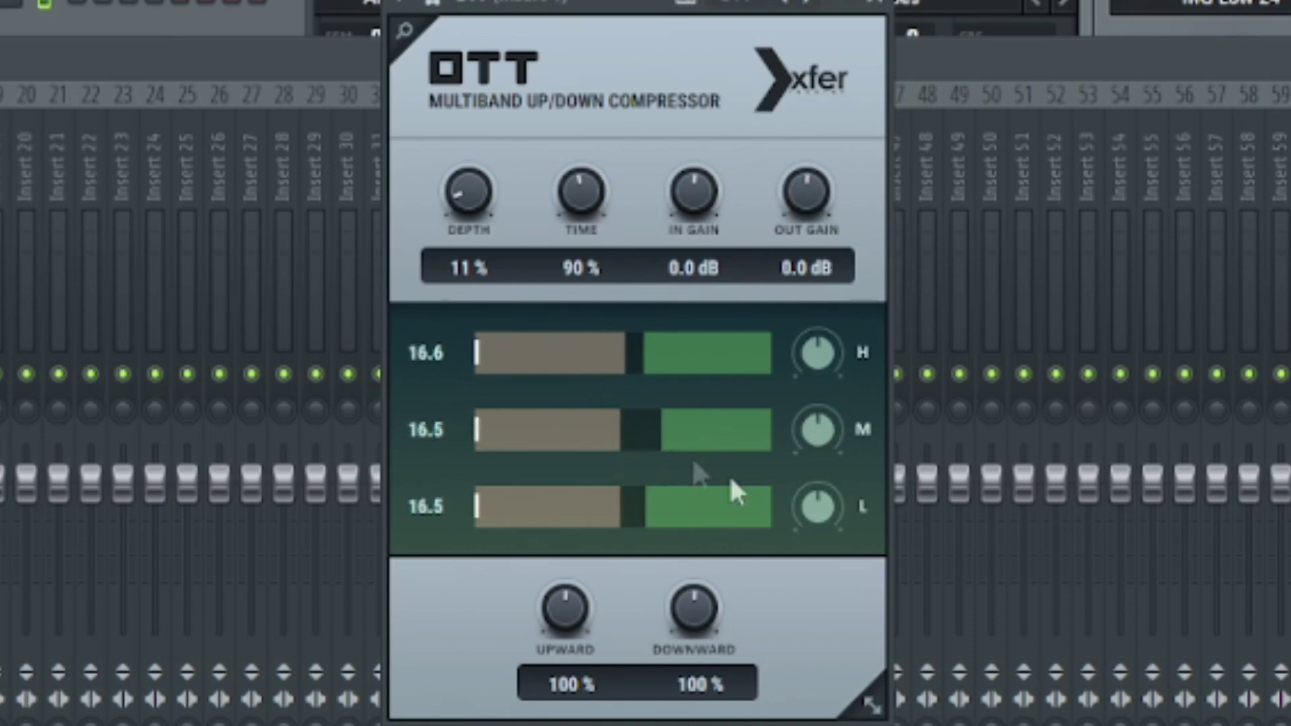
{"action": "key", "text": "space"}
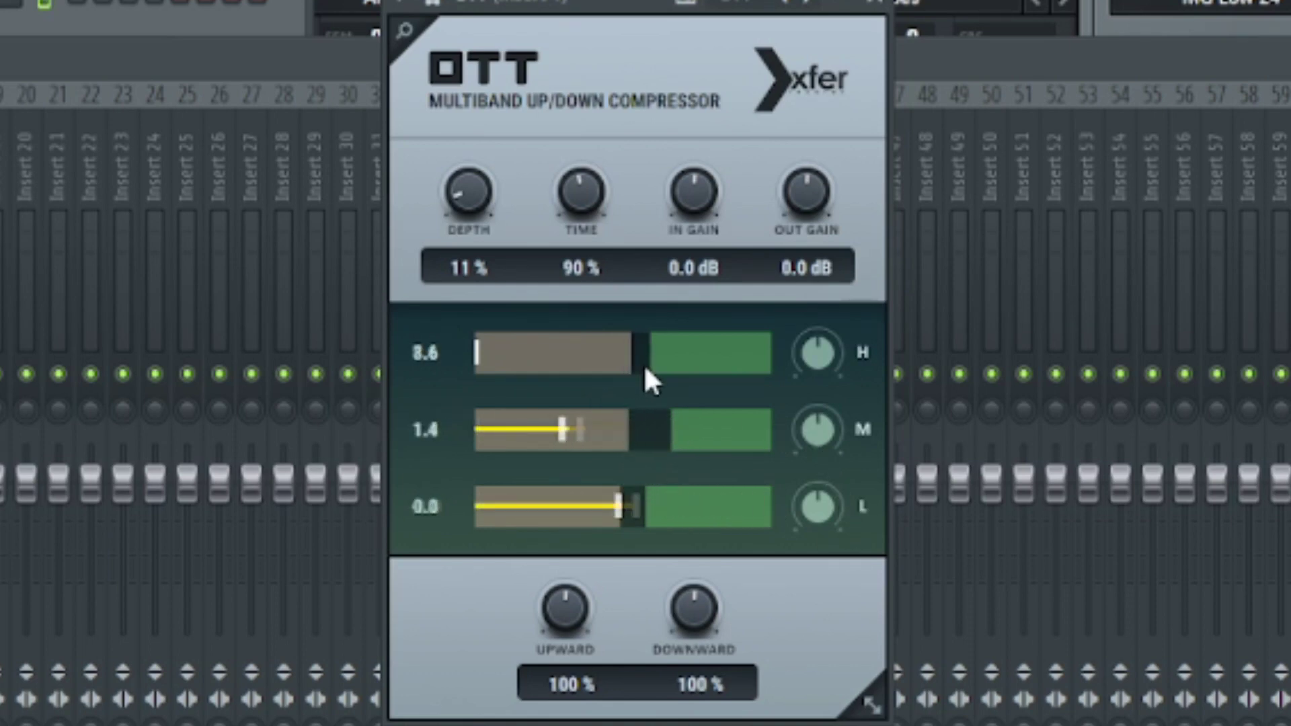
Adjust OTT's low-band threshold range, set Upward and Downward to 200%, and close the plugin after auditioning the sound
{"action": "left_click_drag", "start_coordinate": [624, 519], "coordinate": [621, 518]}
{"action": "key", "text": "space"}
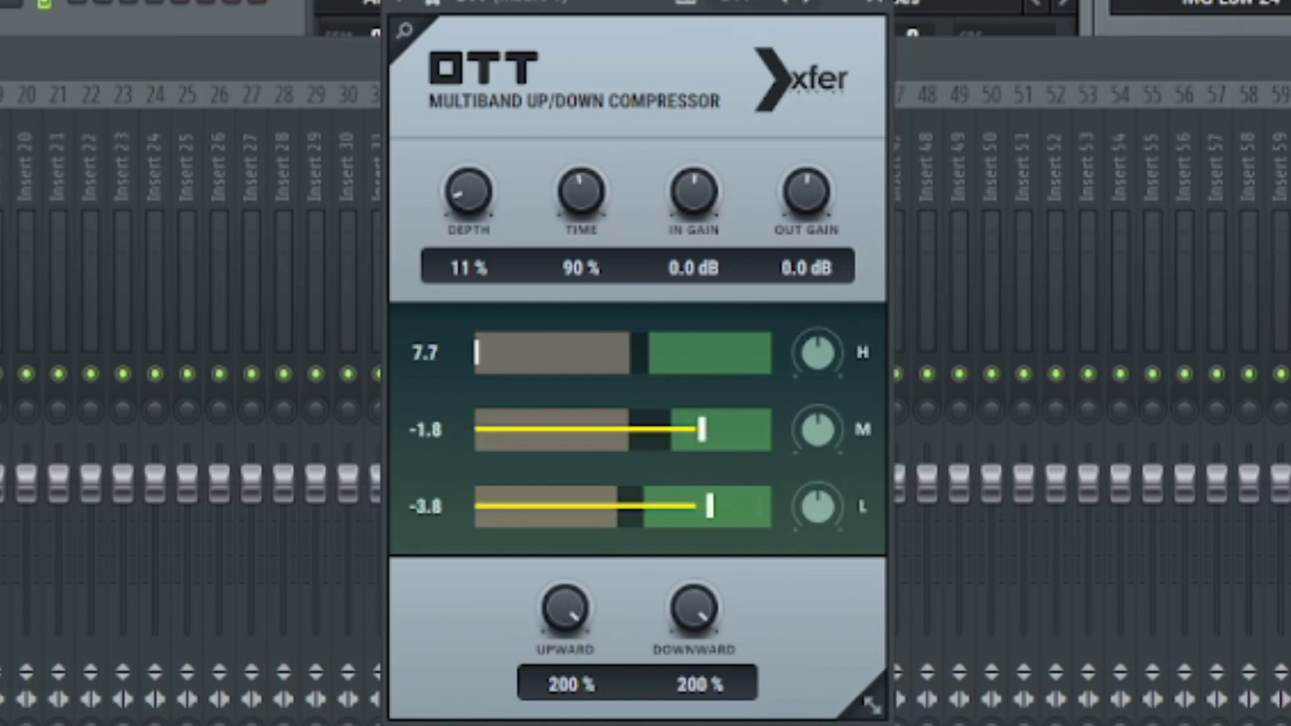
{"action": "left_click", "coordinate": [878, 6]}
Load Decimort2 in the second effect slot of insert 1 with the Action Movie preset, audition it and close its window
{"action": "left_click", "coordinate": [1245, 261]}
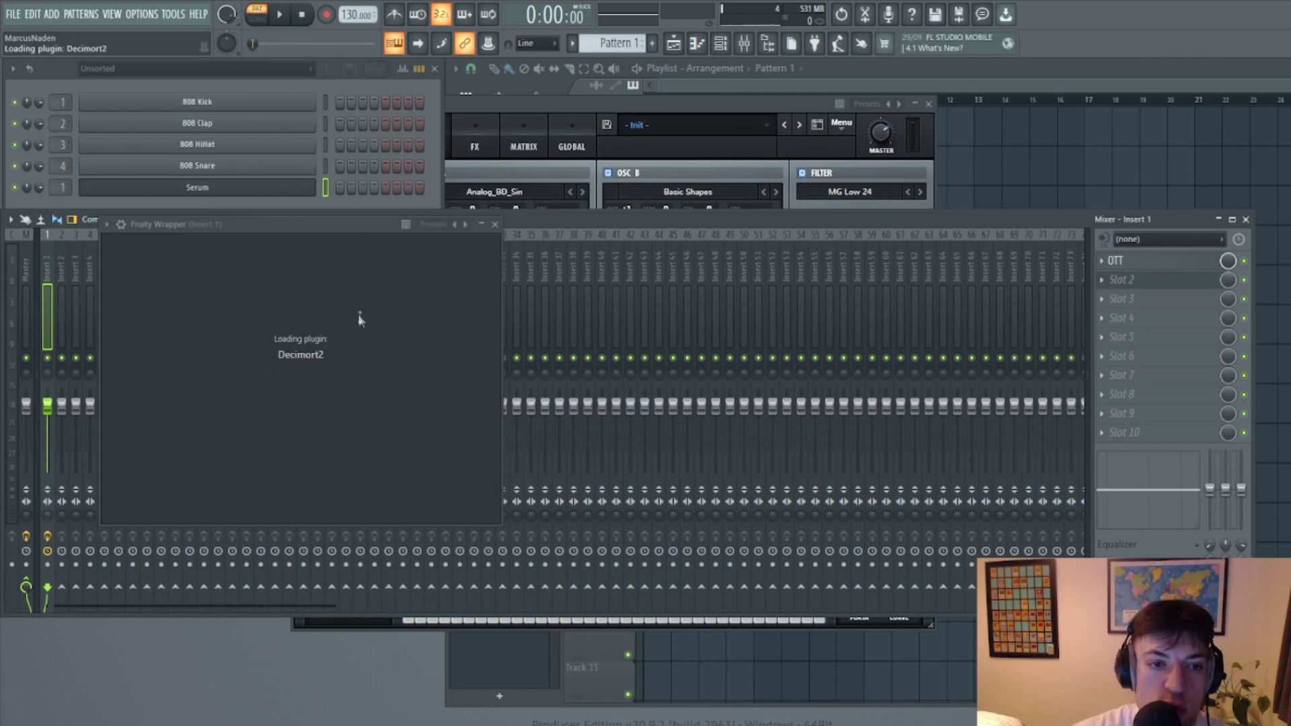
{"action": "left_click", "coordinate": [398, 262]}
{"action": "left_click", "coordinate": [524, 631]}
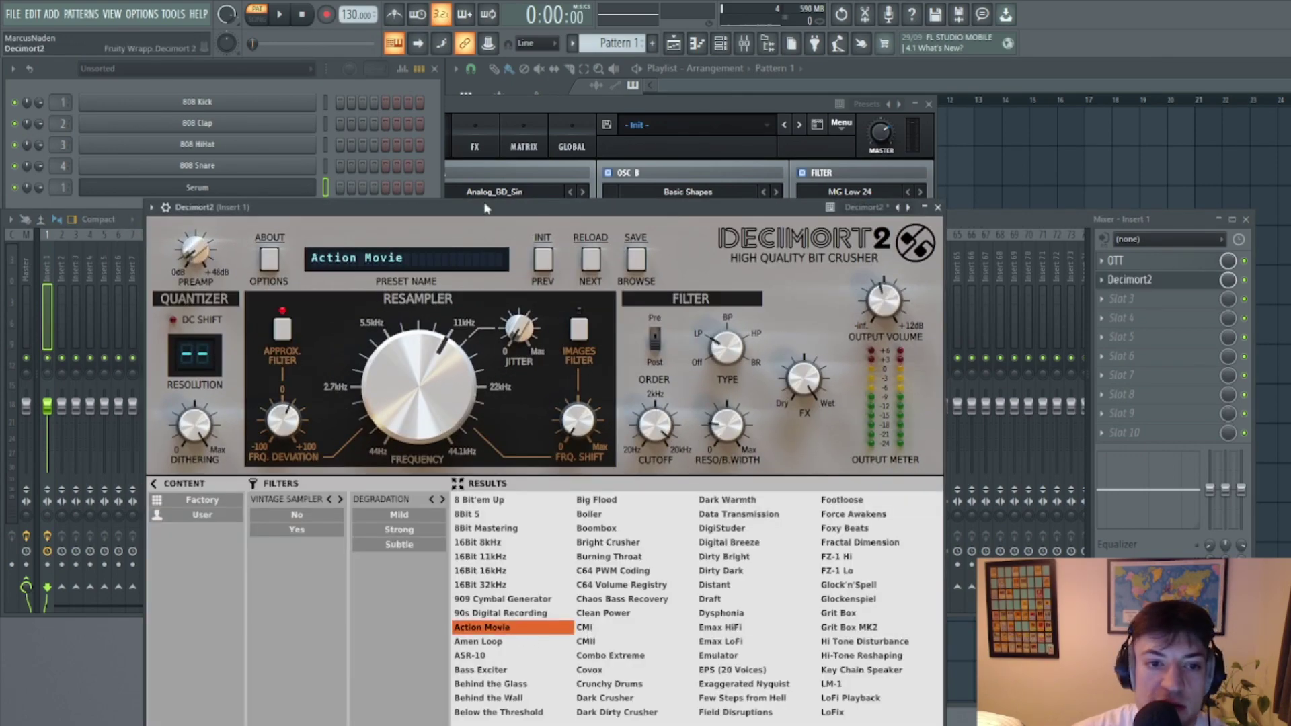
{"action": "left_click_drag", "start_coordinate": [486, 209], "coordinate": [500, 176]}
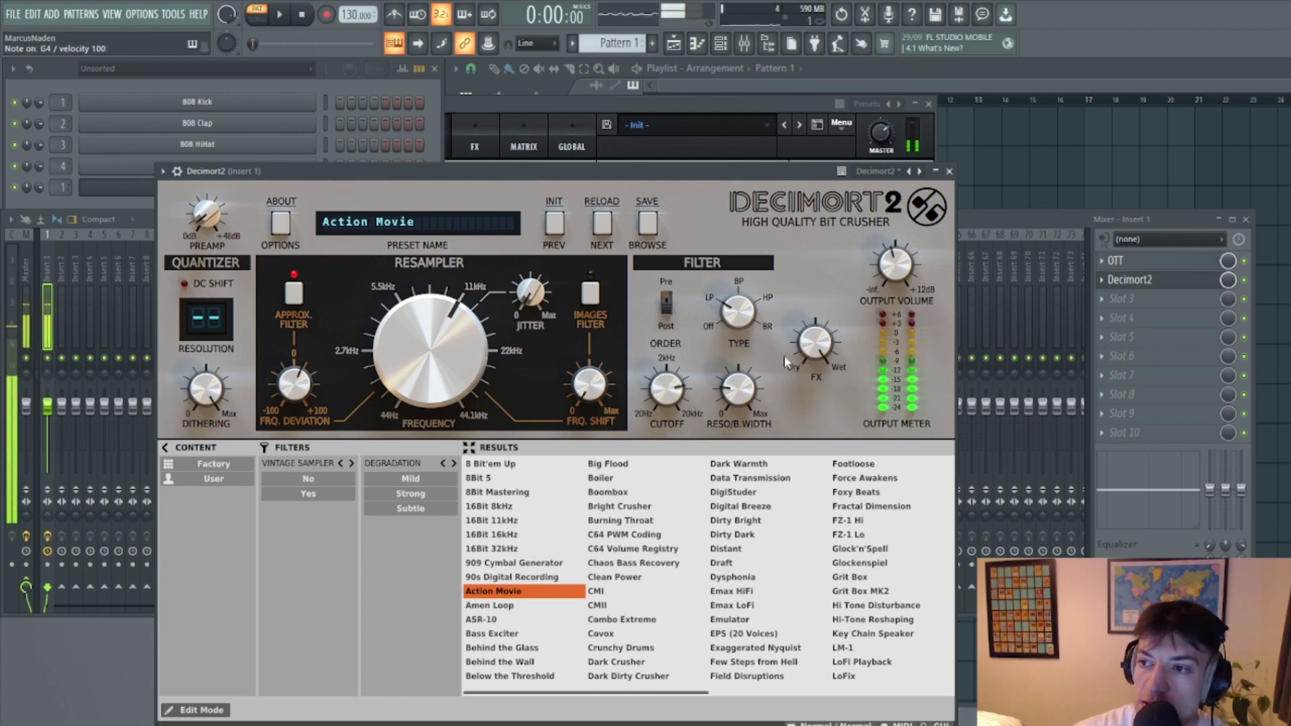
{"action": "left_click", "coordinate": [949, 171]}
Load iZotope Trash 2 in the third slot and enable multiband with three bands split at 411 Hz and 2.71 kHz
{"action": "left_click", "coordinate": [1172, 308]}
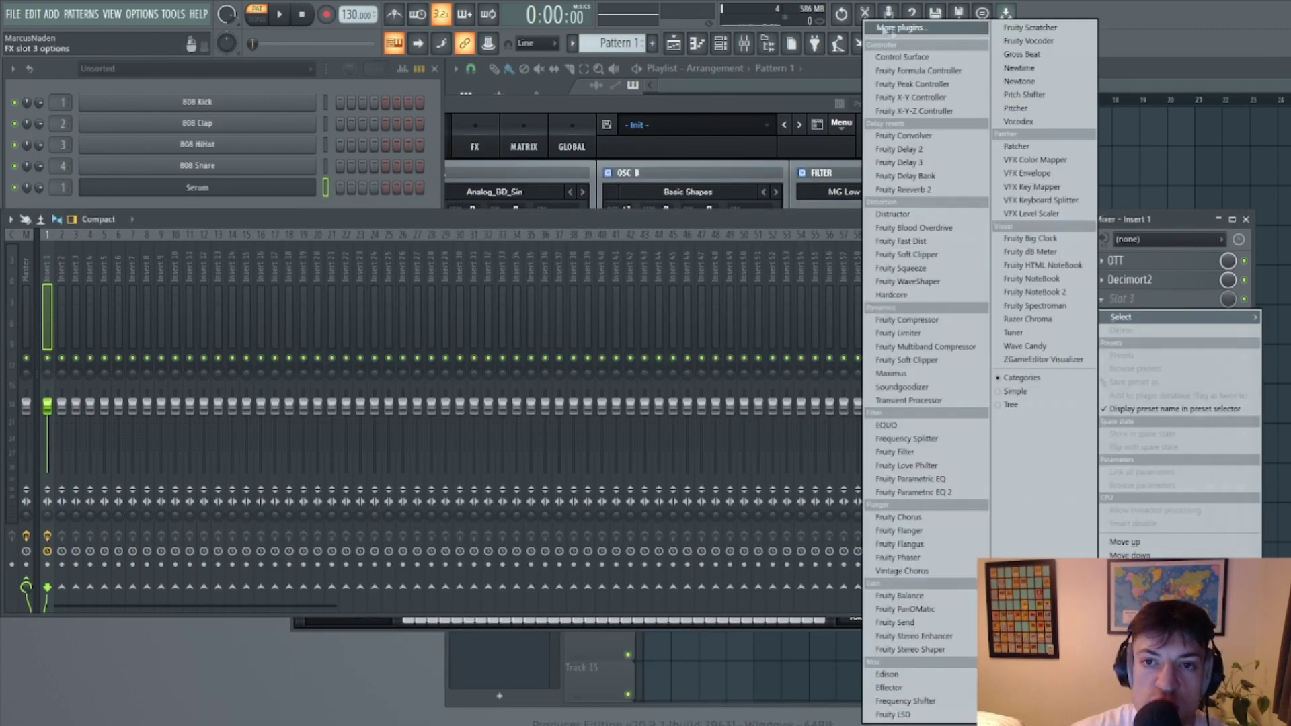
{"action": "left_click", "coordinate": [727, 300]}
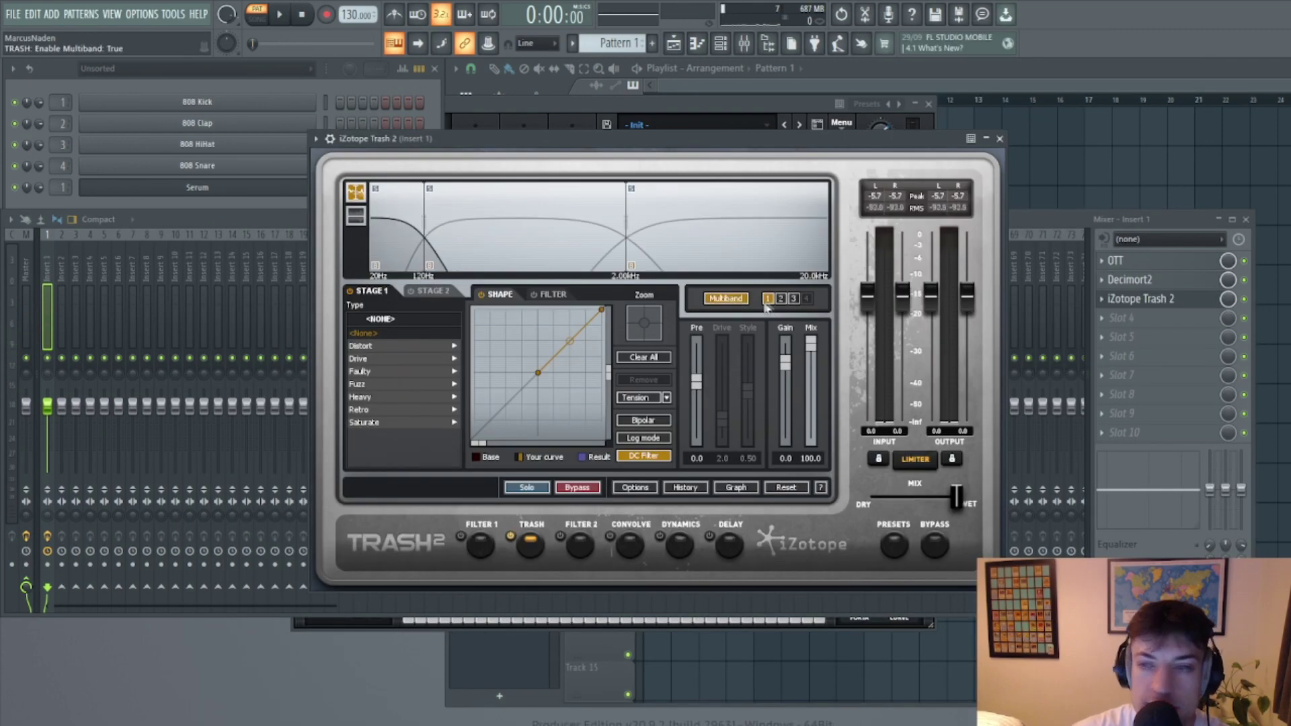
{"action": "left_click_drag", "start_coordinate": [423, 231], "coordinate": [501, 233]}
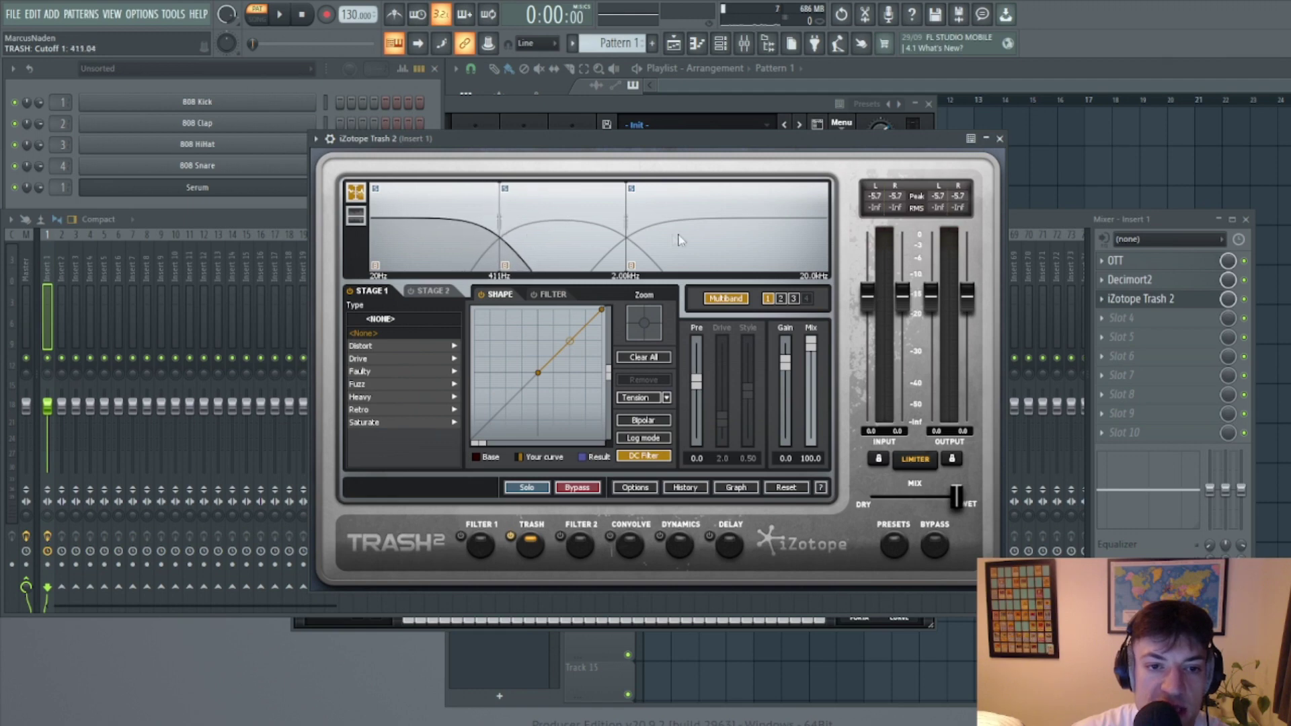
{"action": "left_click_drag", "start_coordinate": [626, 224], "coordinate": [646, 226]}
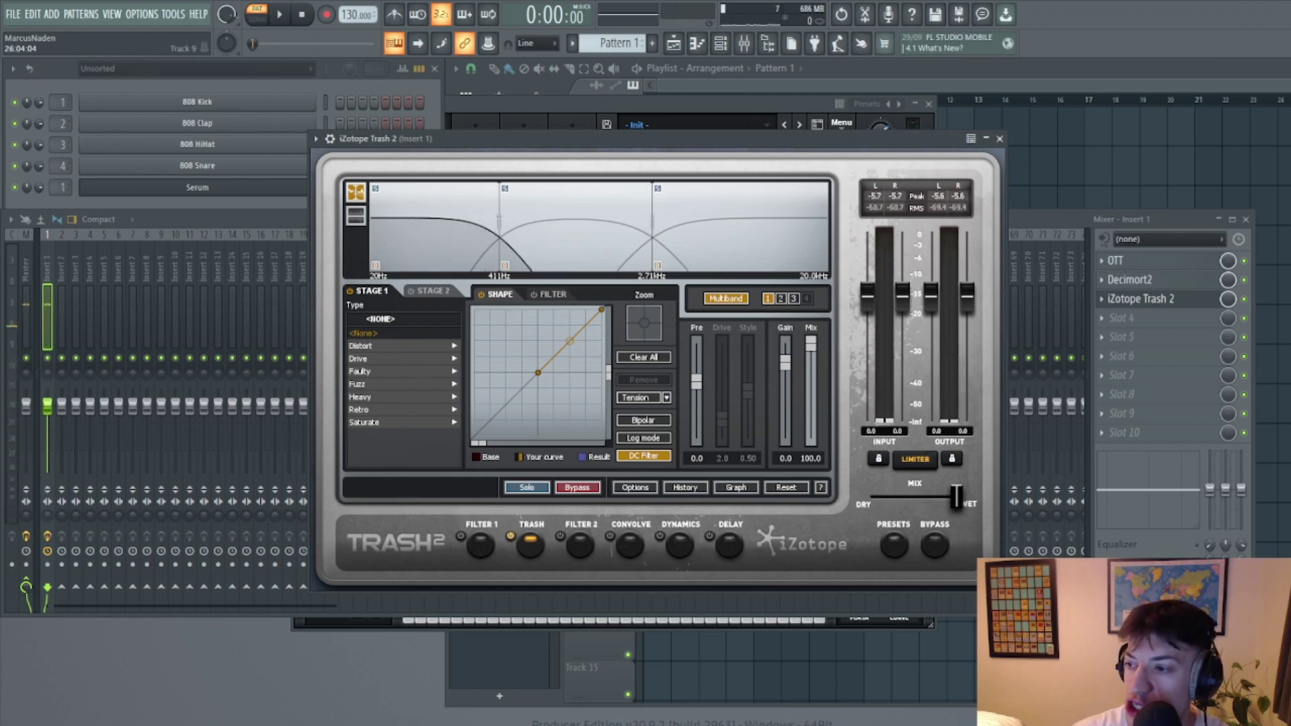
Apply the Retro distortion Cheap Digital to band 2 of Trash 2 and bend its shape curve slightly upward
{"action": "left_click", "coordinate": [780, 299]}
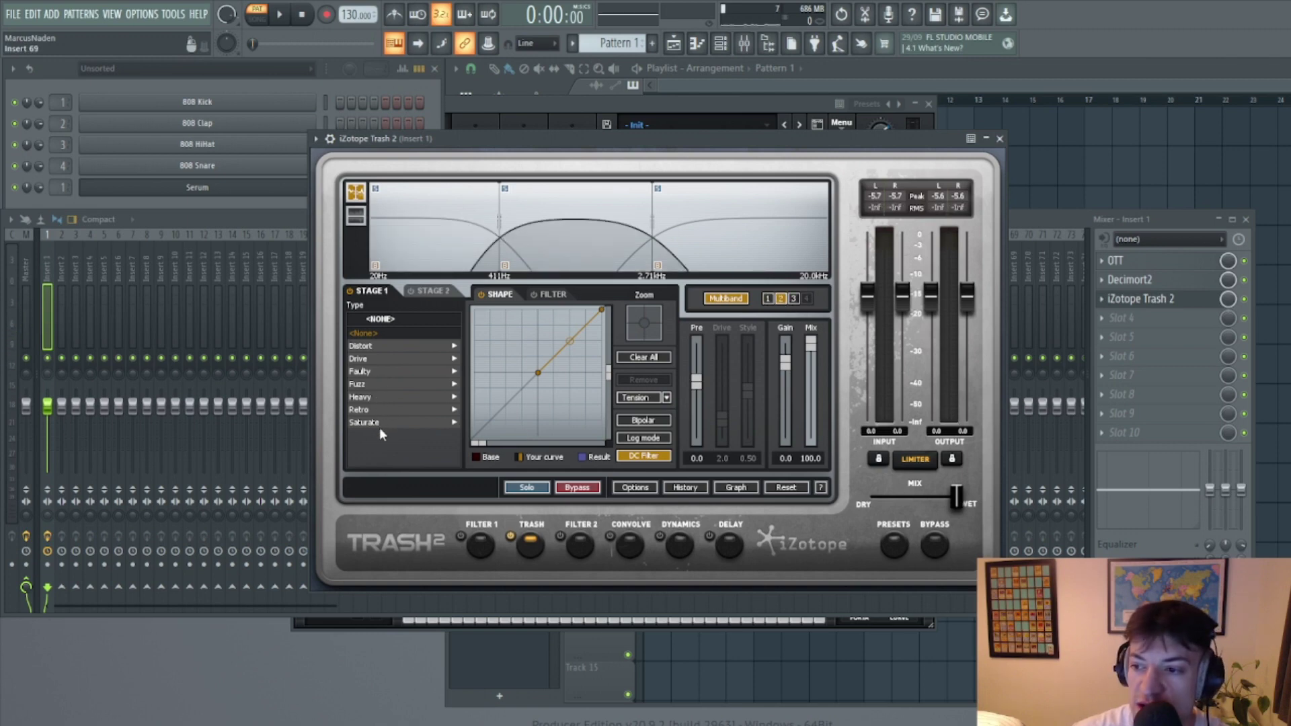
{"action": "left_click", "coordinate": [390, 407]}
{"action": "left_click", "coordinate": [394, 349]}
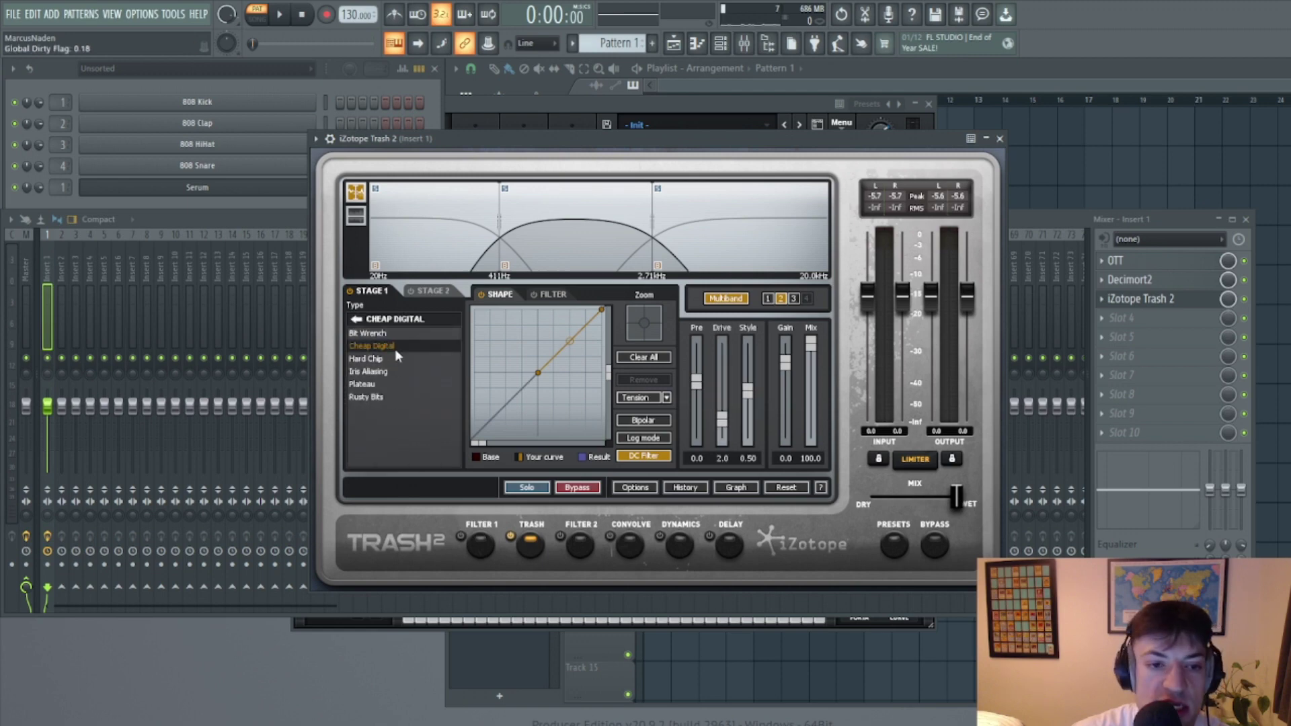
{"action": "mouse_move", "coordinate": [575, 340]}
{"action": "left_mouse_down"}
{"action": "mouse_move", "coordinate": [587, 325]}
{"action": "mouse_move", "coordinate": [575, 341]}
{"action": "left_mouse_up"}
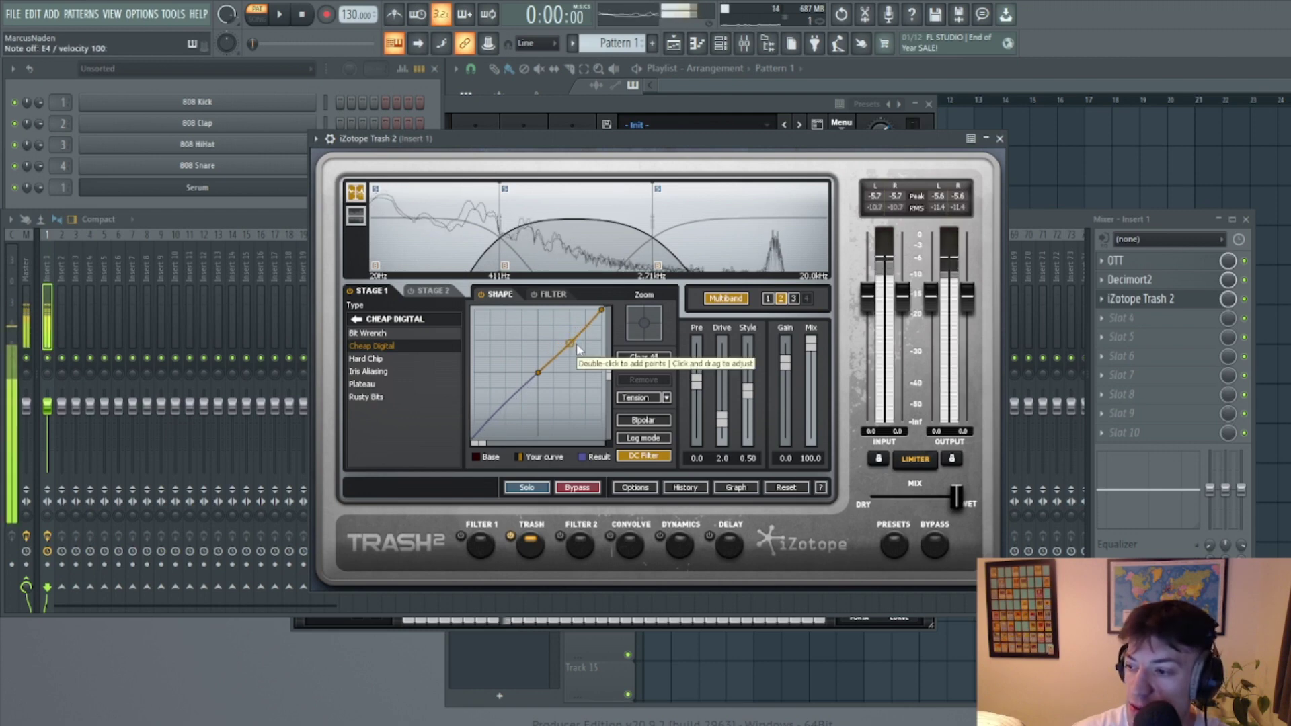
Apply the Heavy distortion Cracked Actress to band 3 with an upward-bent shape curve, and lower Trash 2's overall wet mix slightly
{"action": "left_click", "coordinate": [794, 298]}
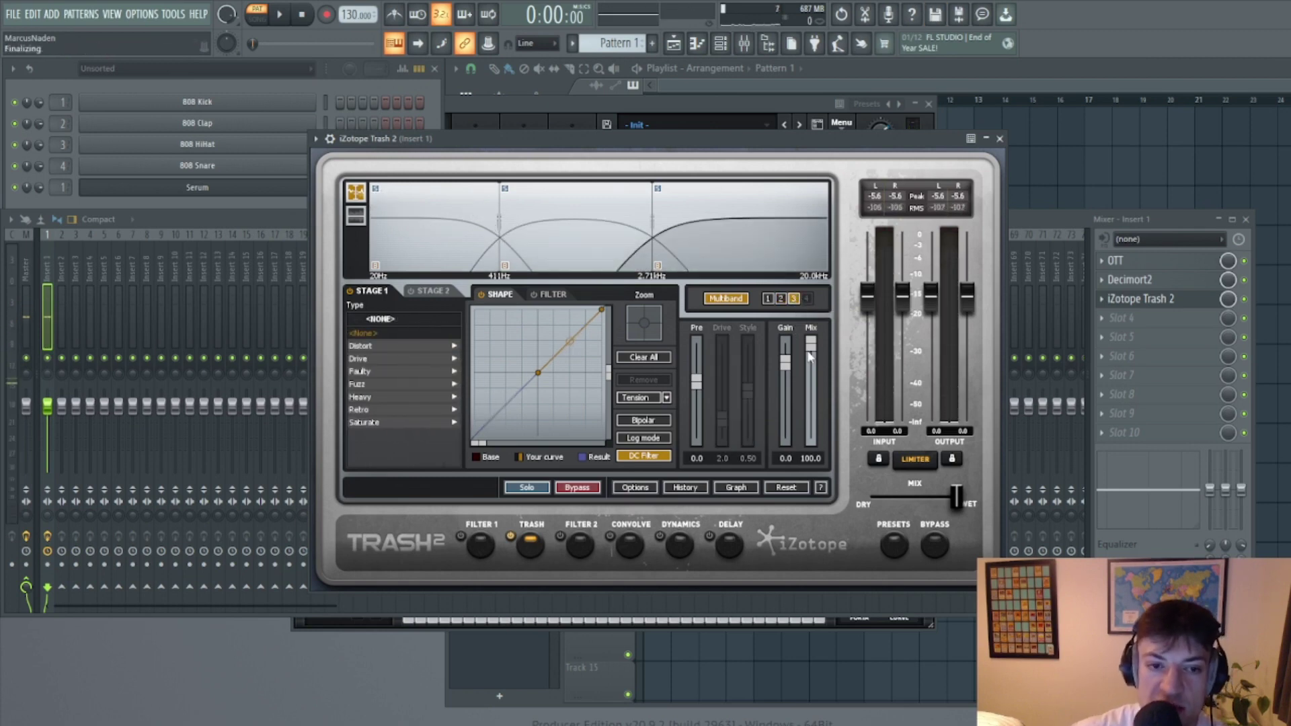
{"action": "left_click", "coordinate": [393, 397]}
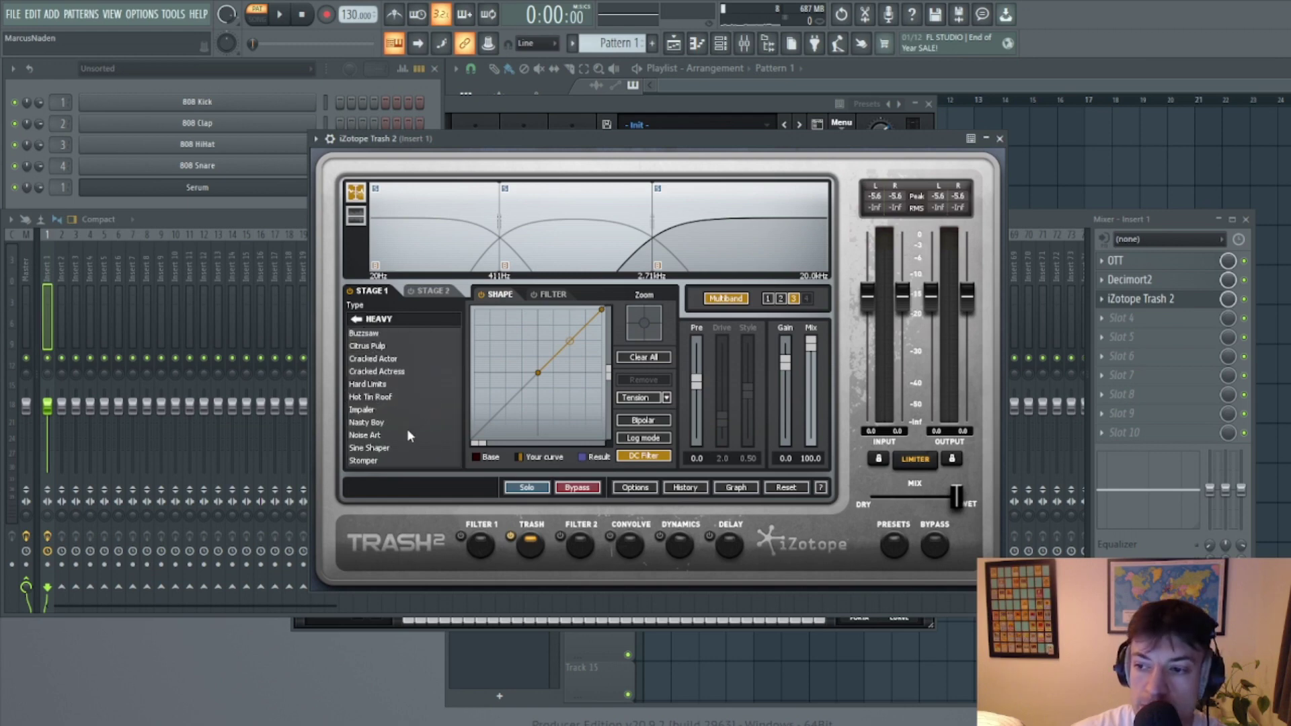
{"action": "left_click", "coordinate": [408, 371]}
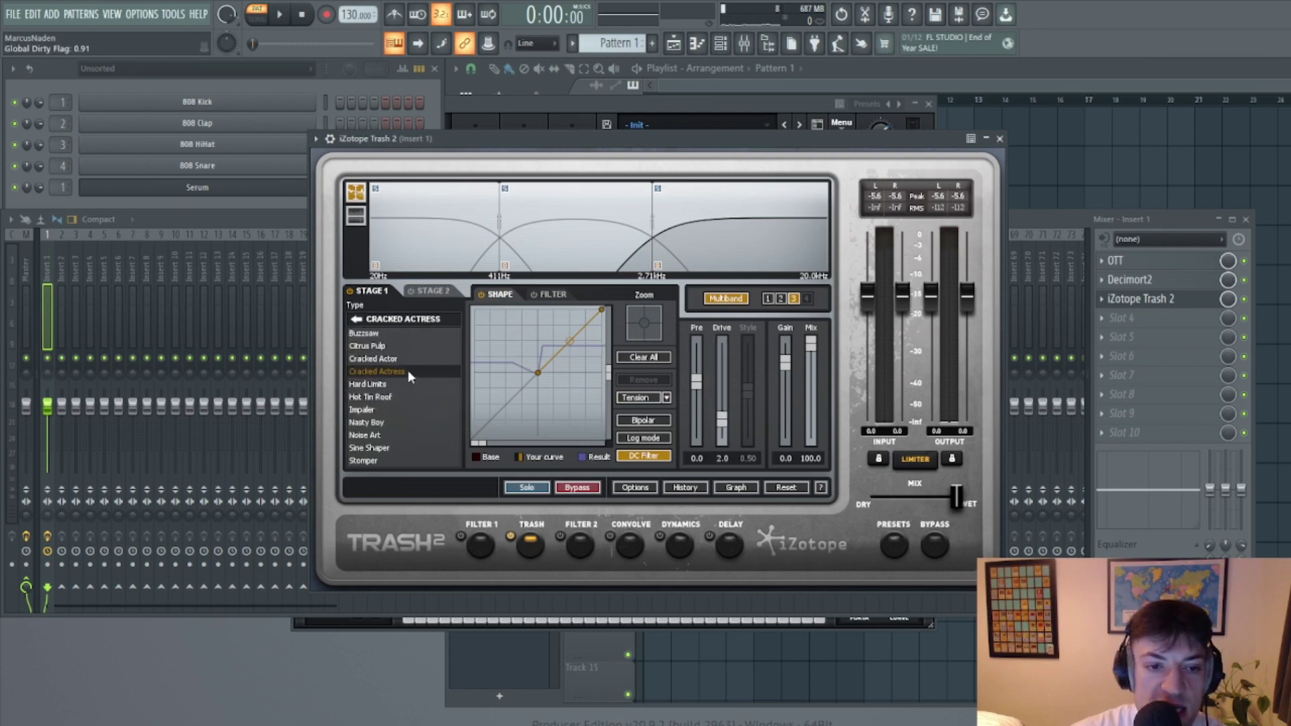
{"action": "left_click_drag", "start_coordinate": [568, 341], "coordinate": [583, 334]}
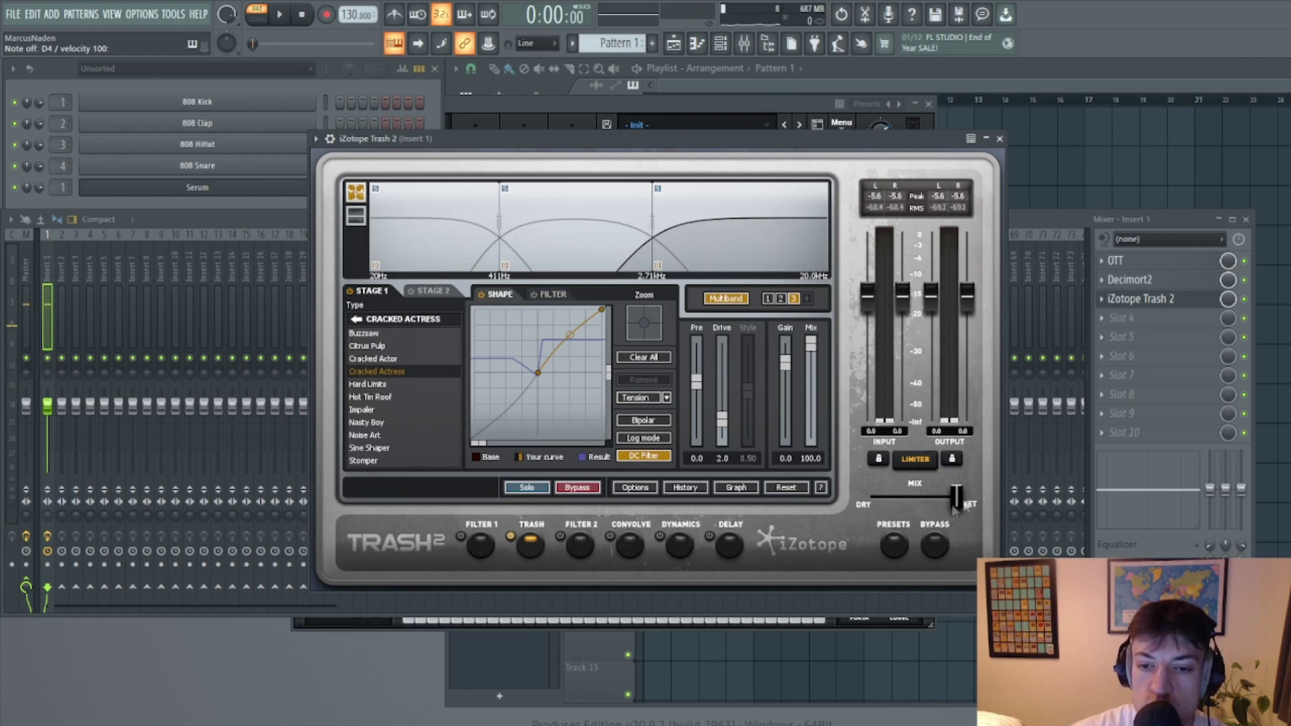
{"action": "left_click_drag", "start_coordinate": [946, 511], "coordinate": [935, 503]}
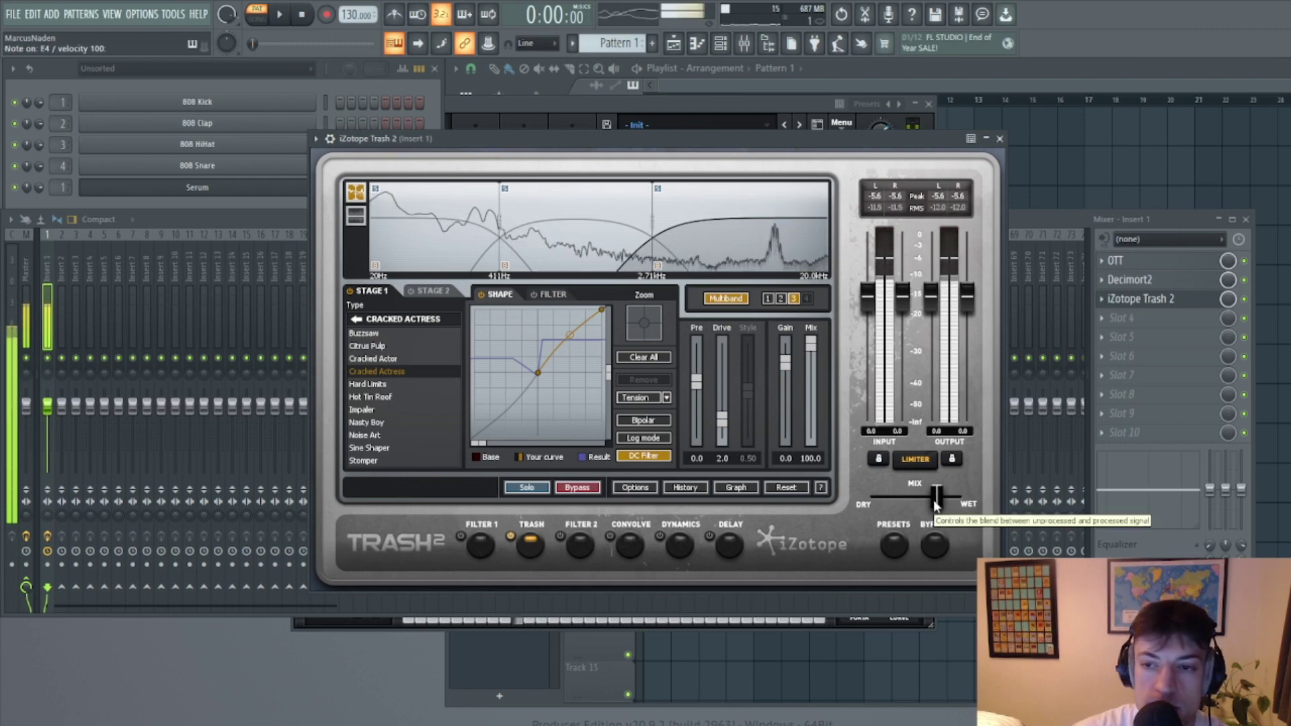
{"action": "left_click", "coordinate": [1000, 139]}
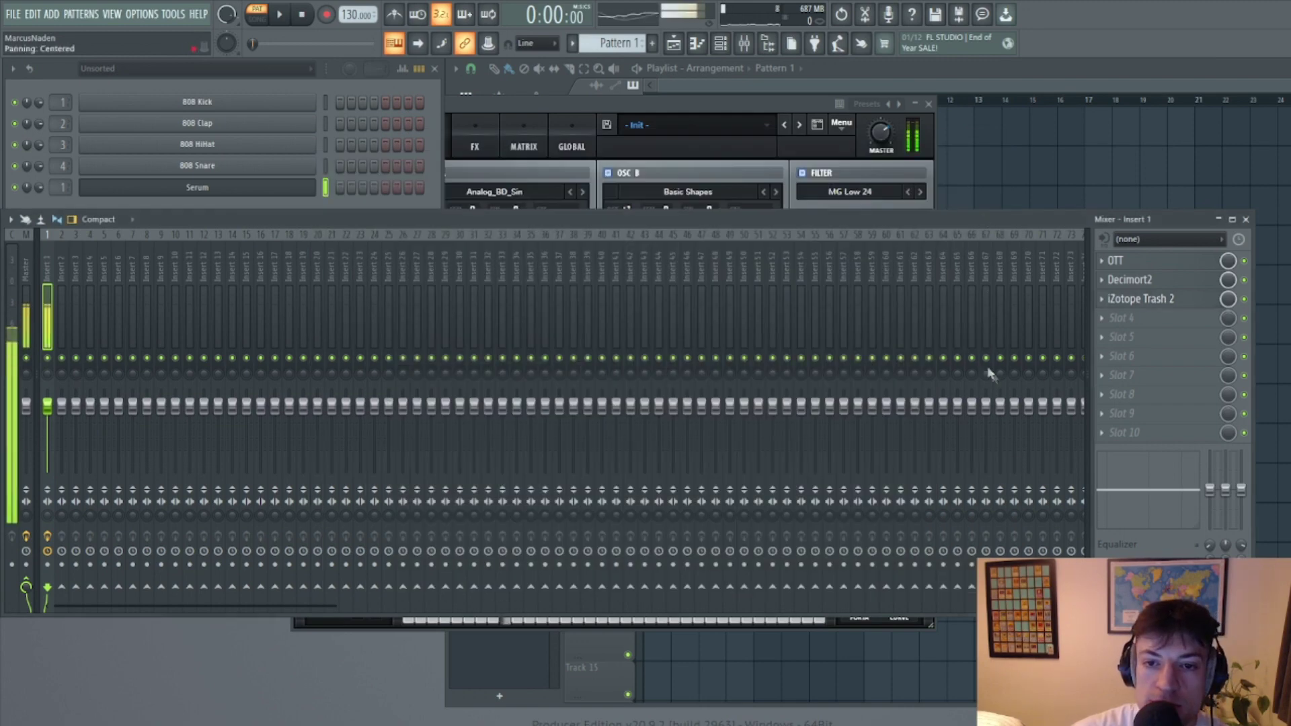
Load FabFilter Saturn 2 in the fourth slot with the V1 preset Warm Tube Base - 4 Bands SM
{"action": "left_click", "coordinate": [1150, 318]}
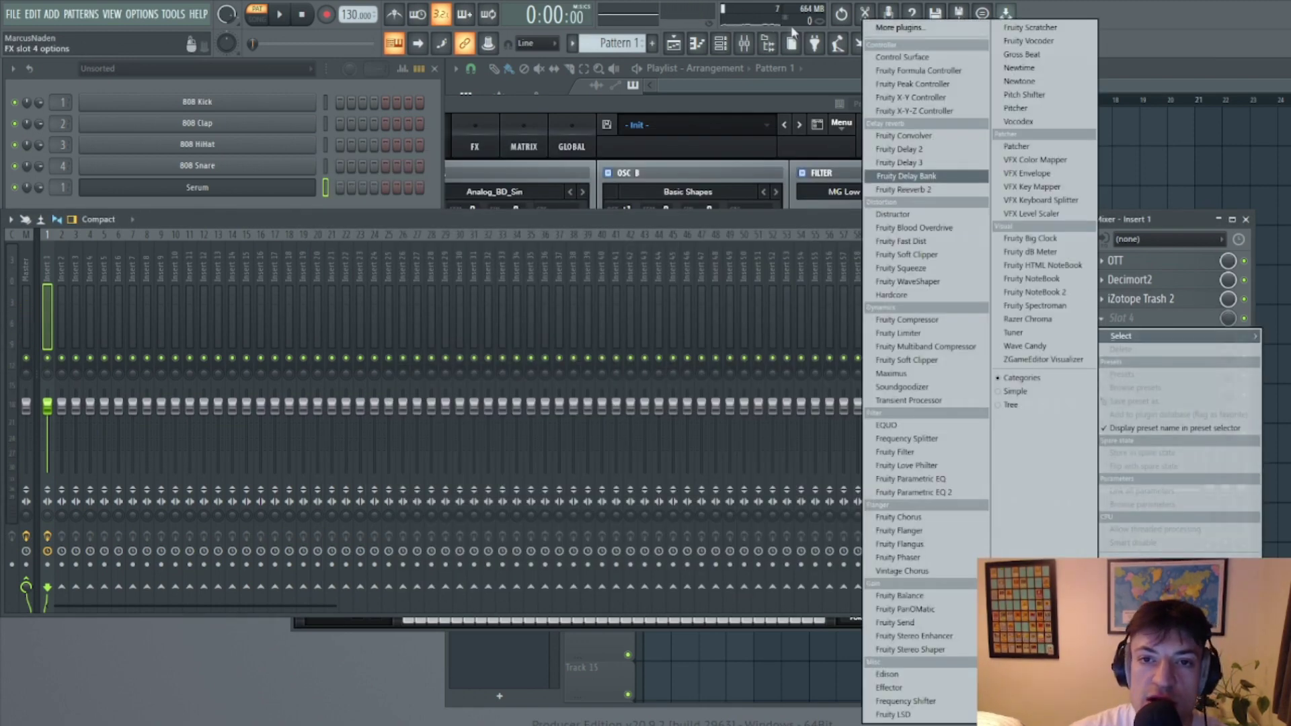
{"action": "left_click", "coordinate": [917, 30]}
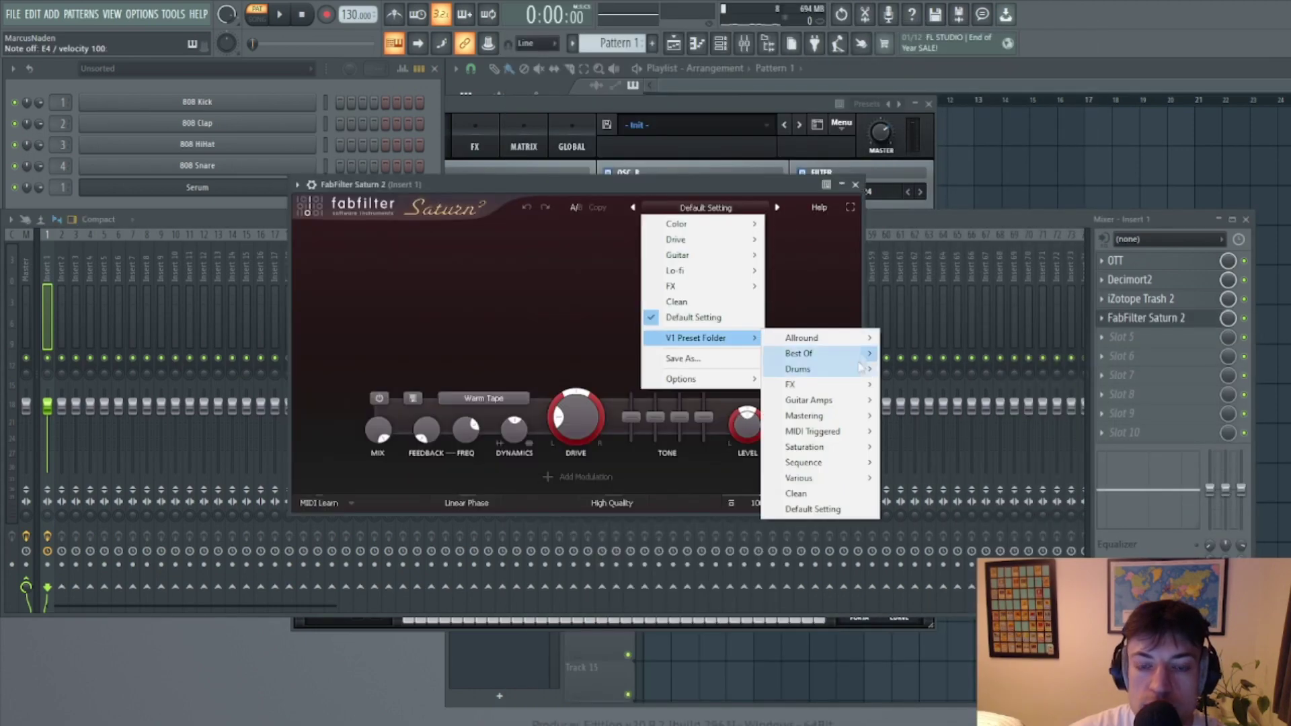
{"action": "mouse_move", "coordinate": [846, 344]}
{"action": "mouse_move", "coordinate": [954, 338]}
{"action": "left_click", "coordinate": [1116, 638]}
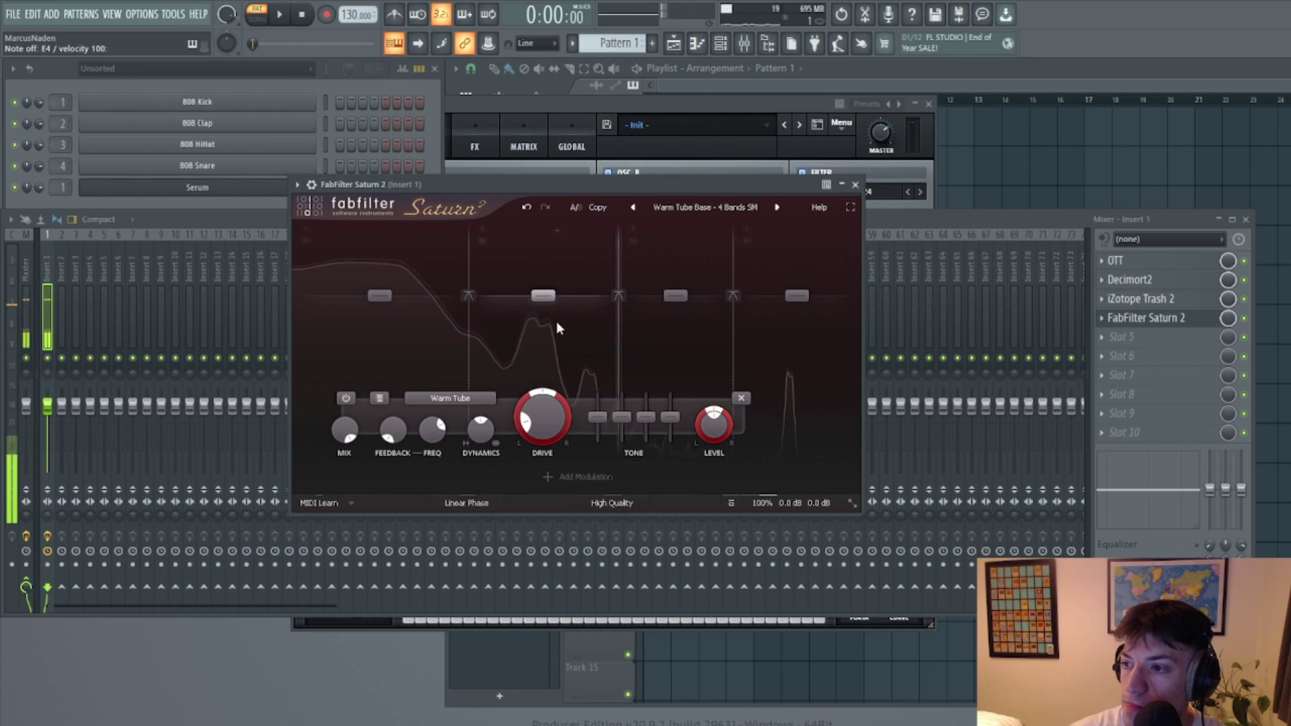
Raise the levels of Saturn 2's bands 2, 3 and 4, bringing band 2 to +5.66 dB
{"action": "left_click_drag", "start_coordinate": [544, 296], "coordinate": [547, 290]}
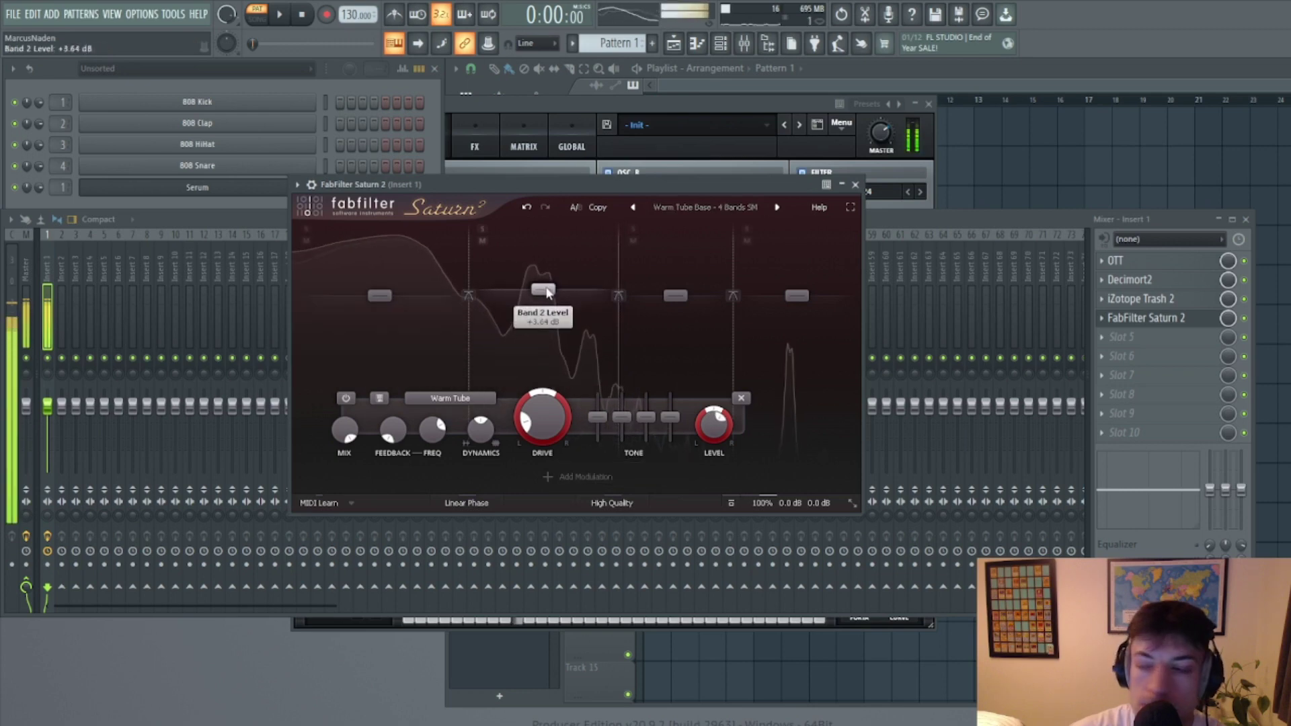
{"action": "left_click_drag", "start_coordinate": [675, 296], "coordinate": [678, 292]}
{"action": "left_click_drag", "start_coordinate": [796, 295], "coordinate": [797, 289]}
{"action": "left_click_drag", "start_coordinate": [675, 295], "coordinate": [675, 291]}
{"action": "left_click_drag", "start_coordinate": [553, 292], "coordinate": [555, 287]}
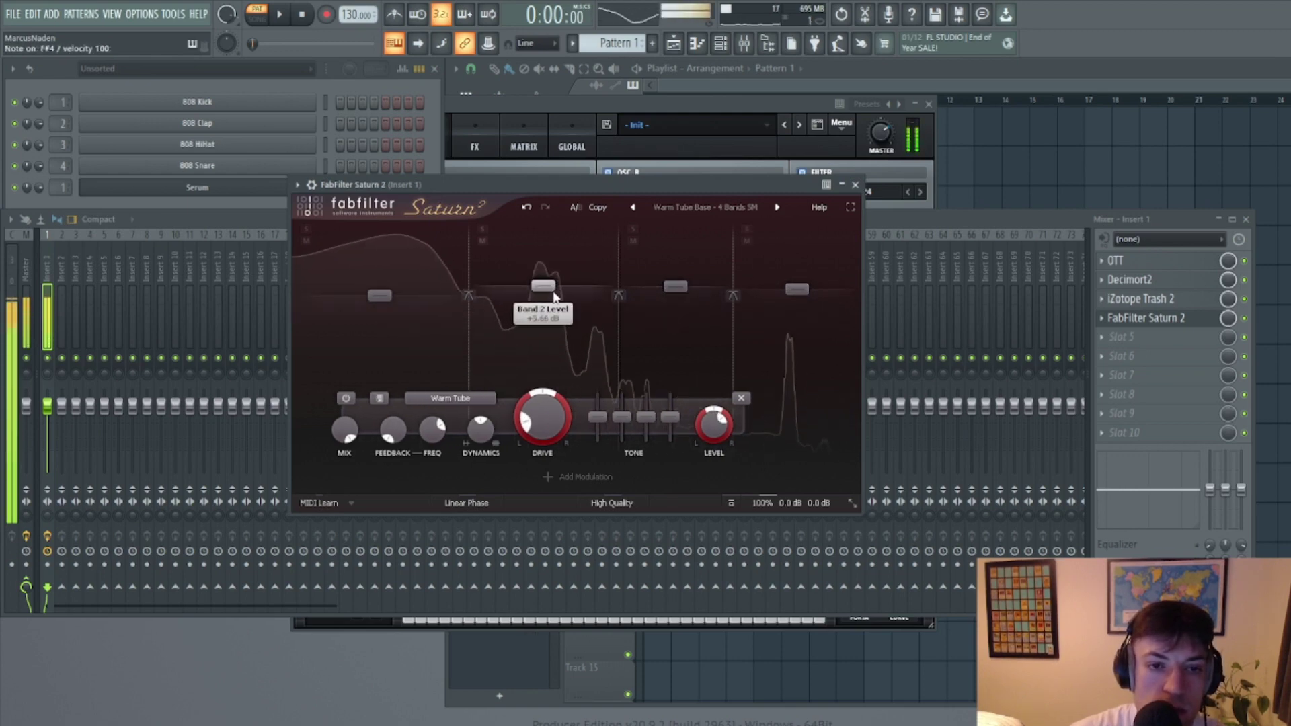
Bring up Serum, fine-tune the MG Low 24 filter's cutoff while playing notes, and close the synth window
{"action": "left_click", "coordinate": [600, 114]}
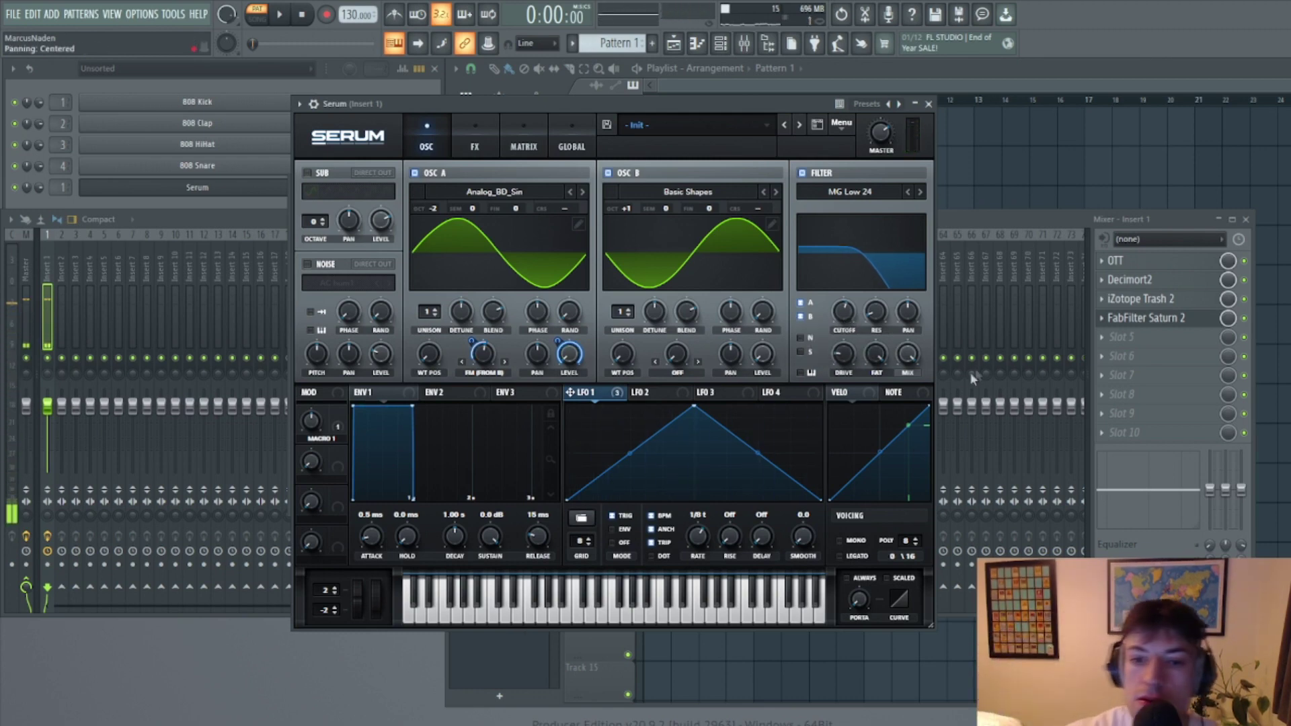
{"action": "mouse_move", "coordinate": [845, 322]}
{"action": "left_click_drag", "start_coordinate": [845, 321], "coordinate": [845, 318]}
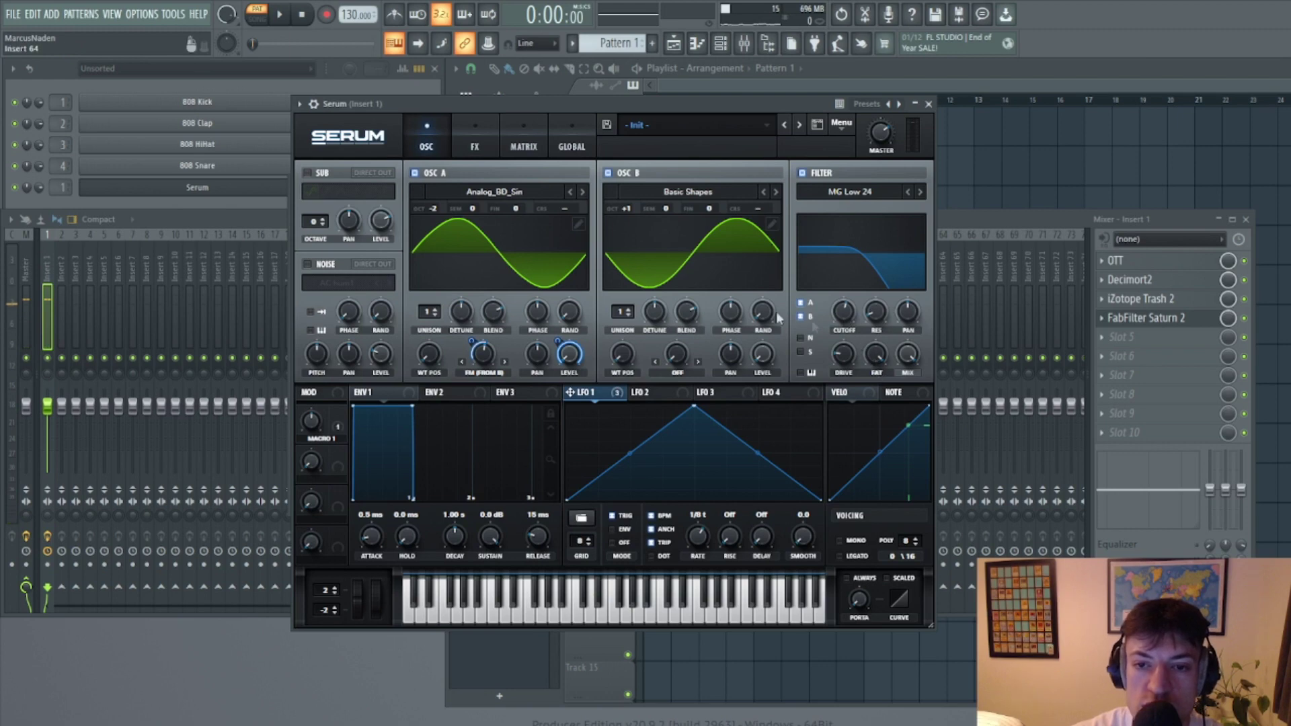
{"action": "key", "text": "c"}
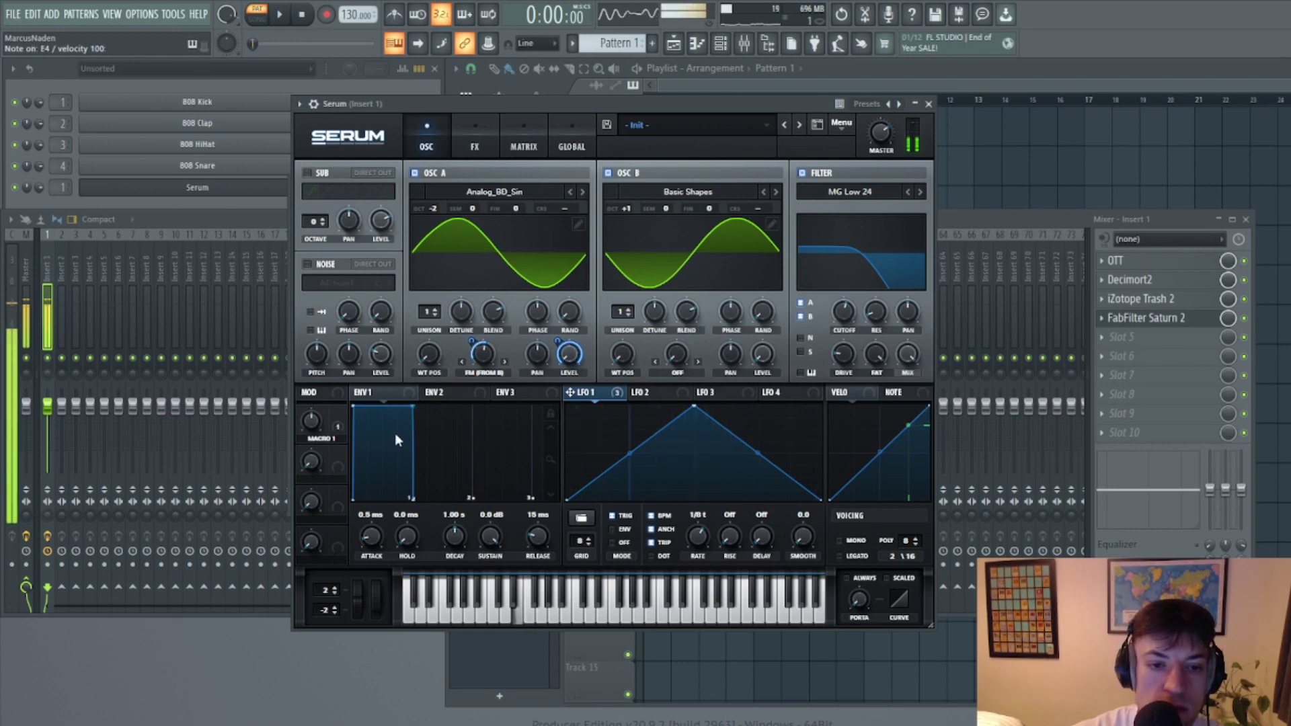
{"action": "scroll", "coordinate": [837, 324], "scroll_direction": "up", "scroll_amount": 3}
{"action": "scroll", "coordinate": [837, 324], "scroll_direction": "up", "scroll_amount": 2}
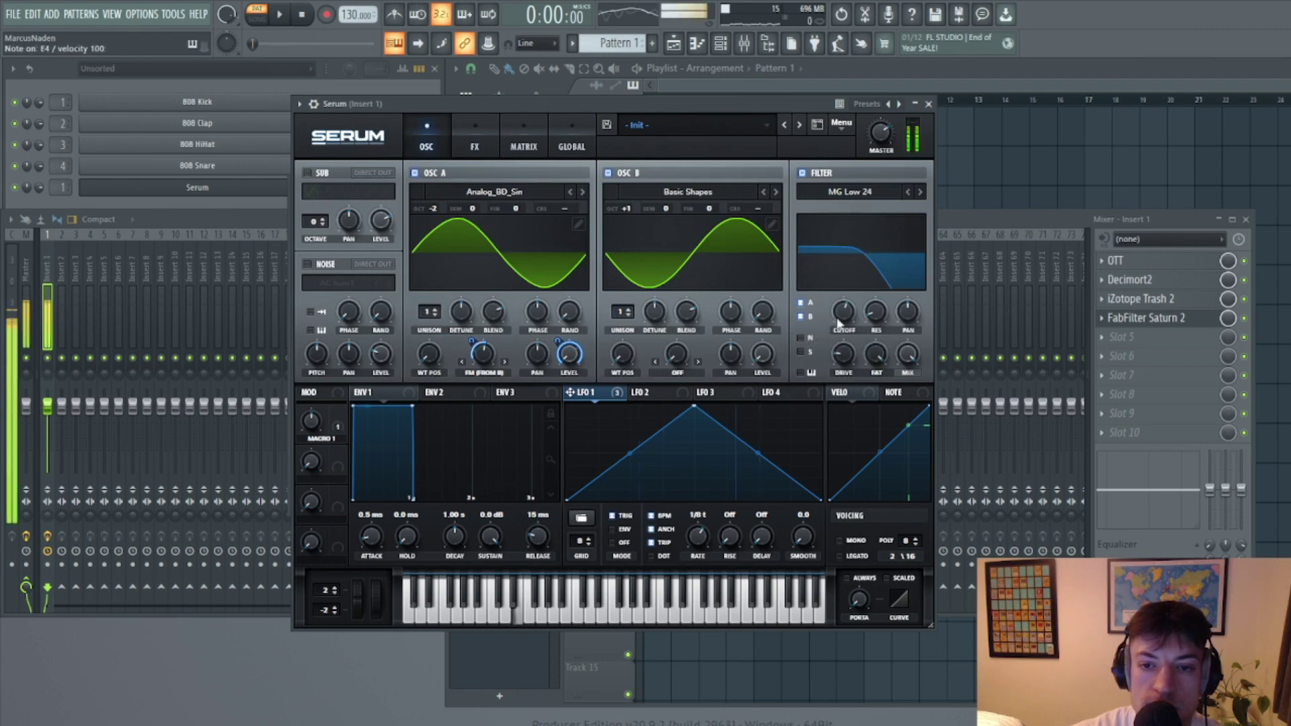
{"action": "key", "text": "c"}
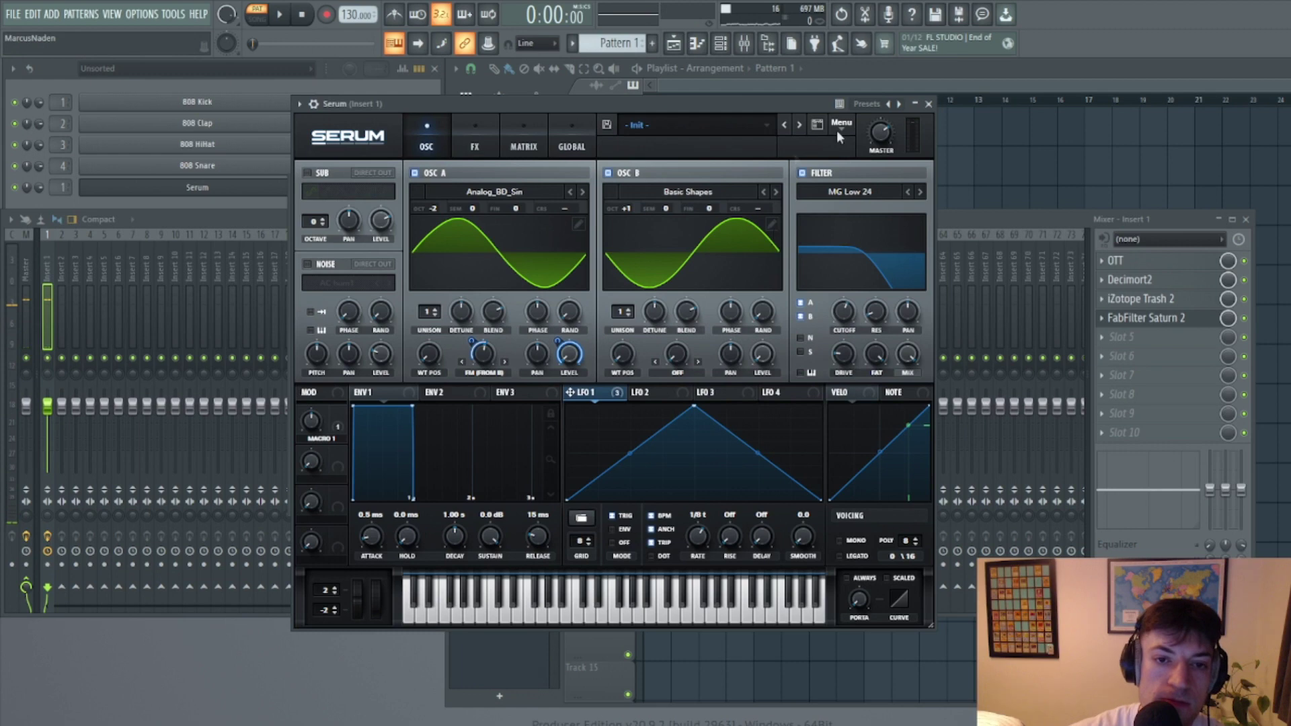
{"action": "left_click", "coordinate": [928, 104]}
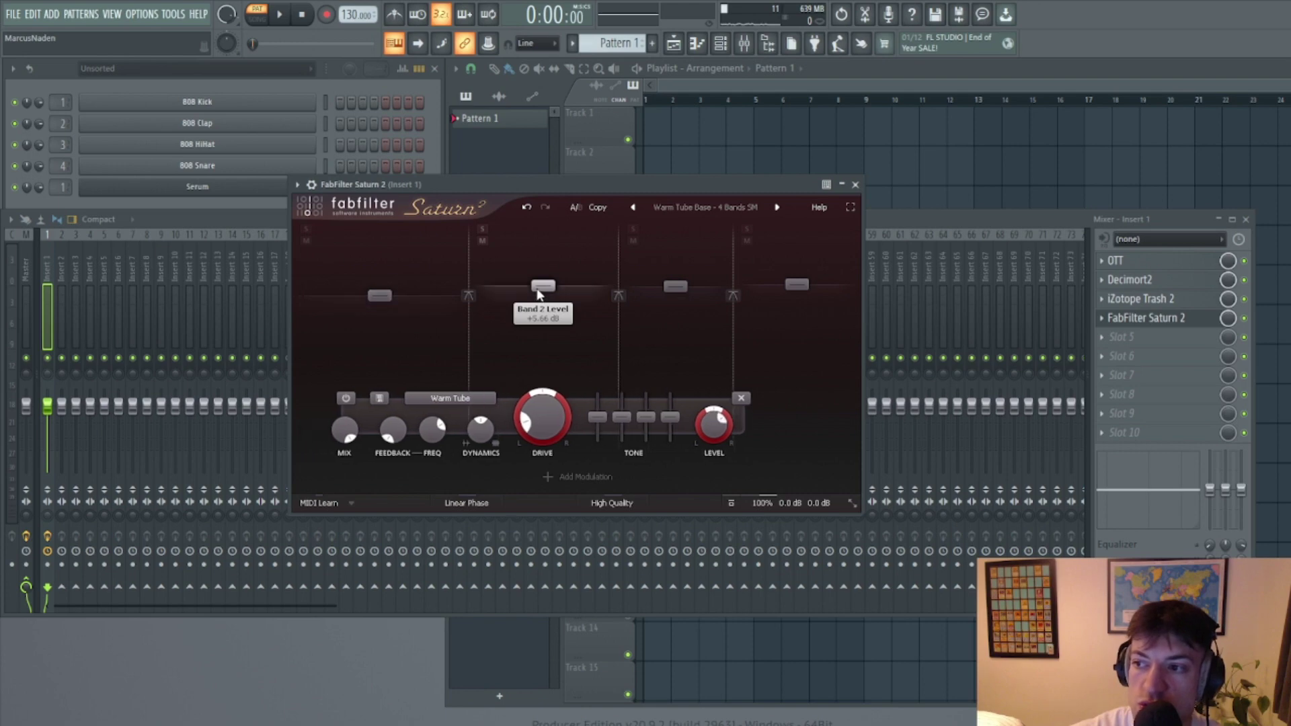
Raise the level of Saturn 2's band 1 and fine-tune the upper bands slightly higher while playing the sound
{"action": "left_click_drag", "start_coordinate": [384, 303], "coordinate": [385, 300]}
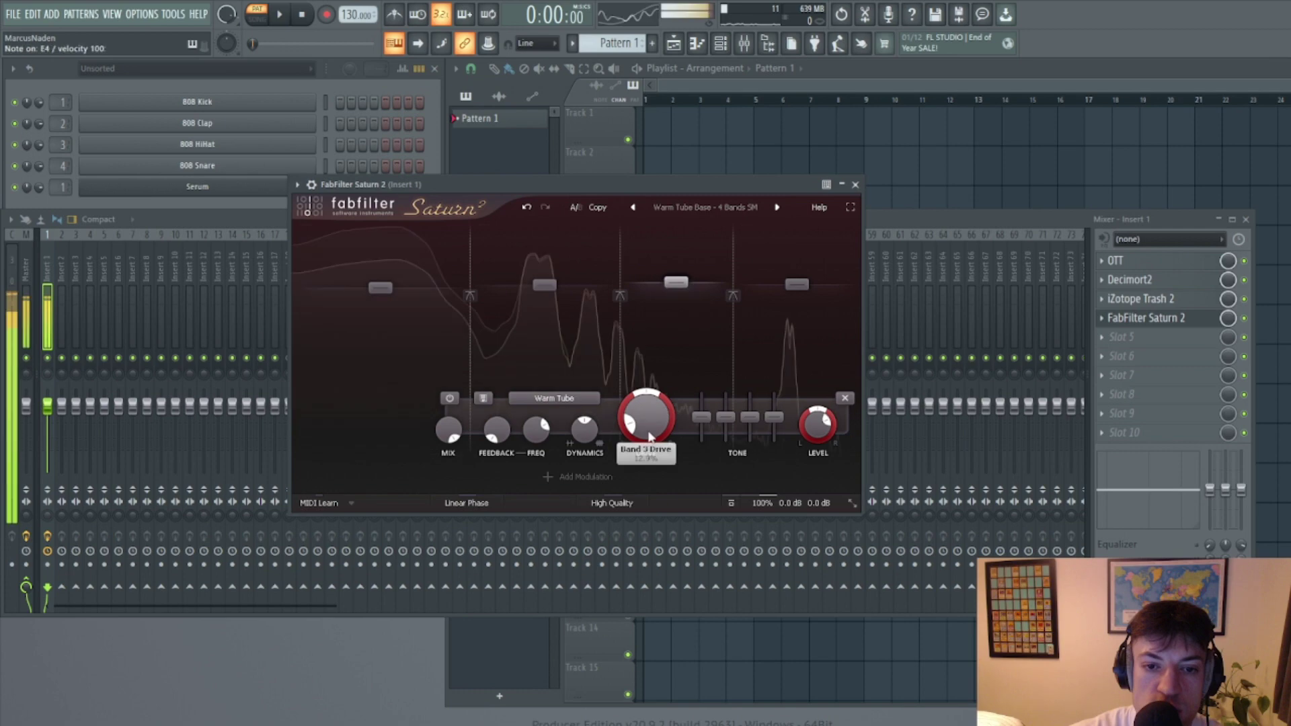
{"action": "left_click_drag", "start_coordinate": [802, 294], "coordinate": [802, 293]}
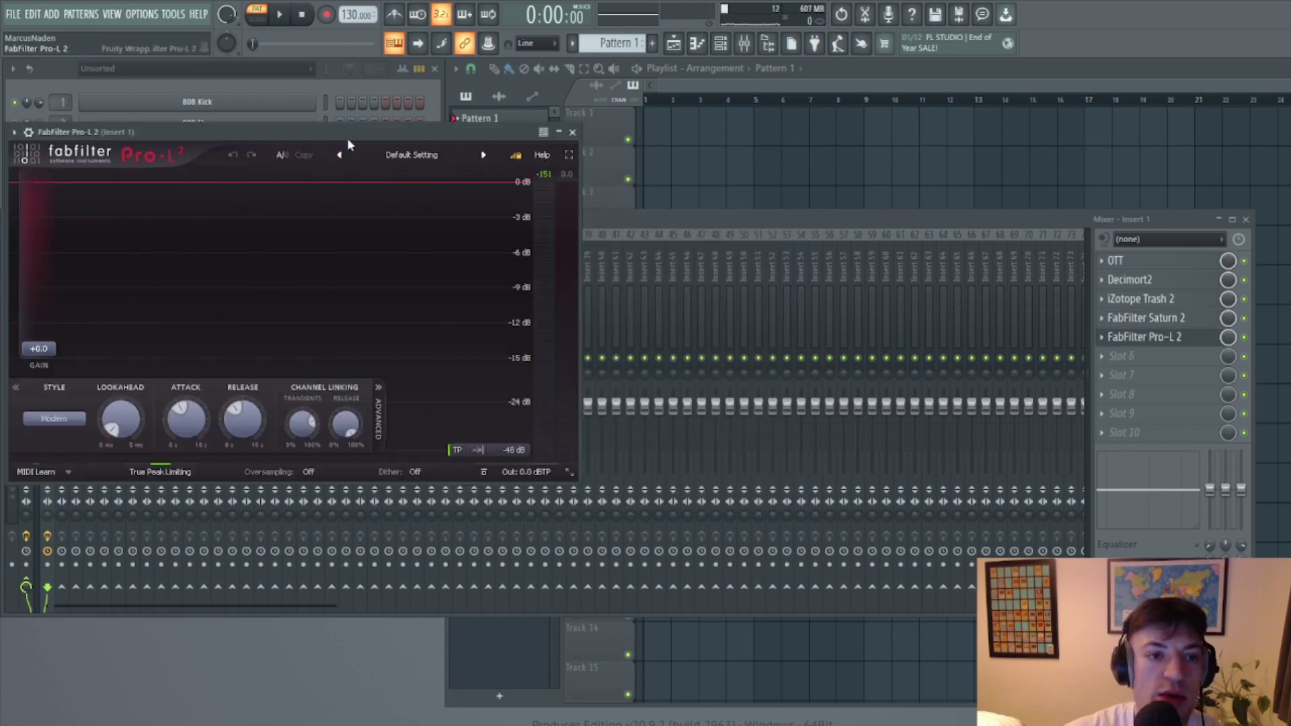
Load FabFilter Pro-L 2 in the fifth slot of insert 1 and raise its gain
{"action": "left_click_drag", "start_coordinate": [347, 138], "coordinate": [614, 151]}
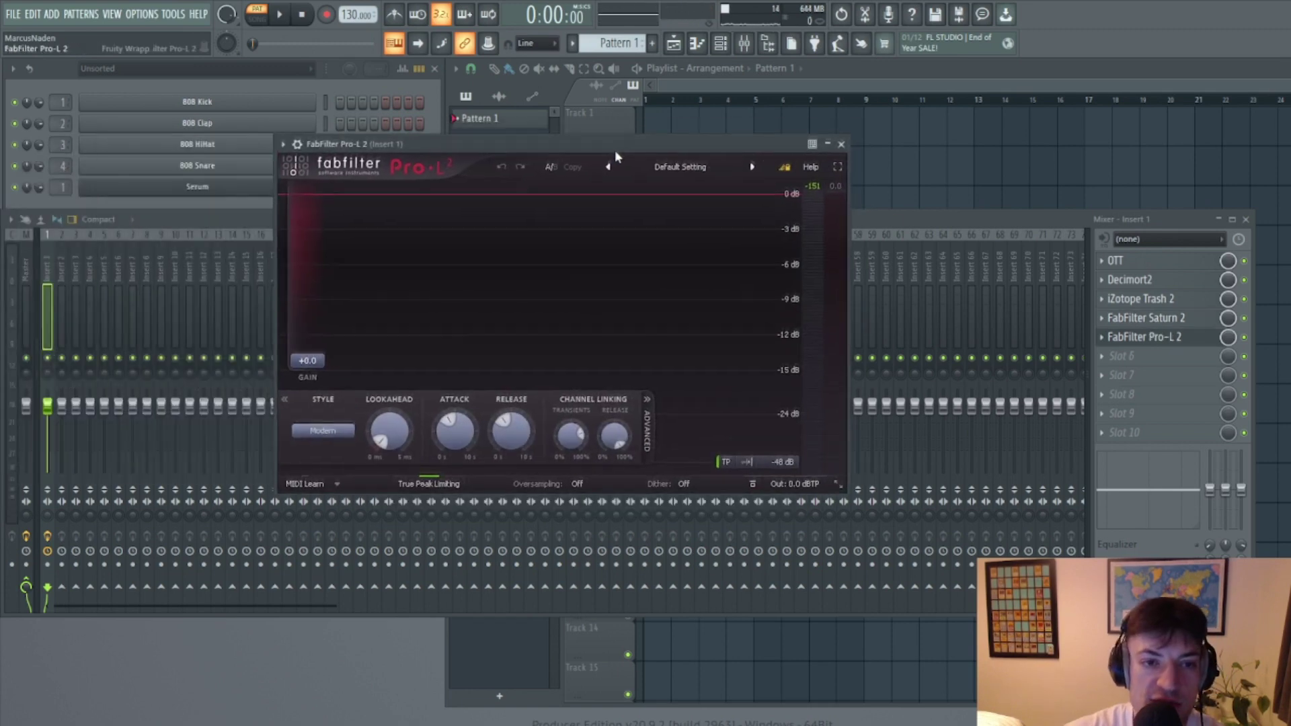
{"action": "left_click_drag", "start_coordinate": [307, 361], "coordinate": [323, 357]}
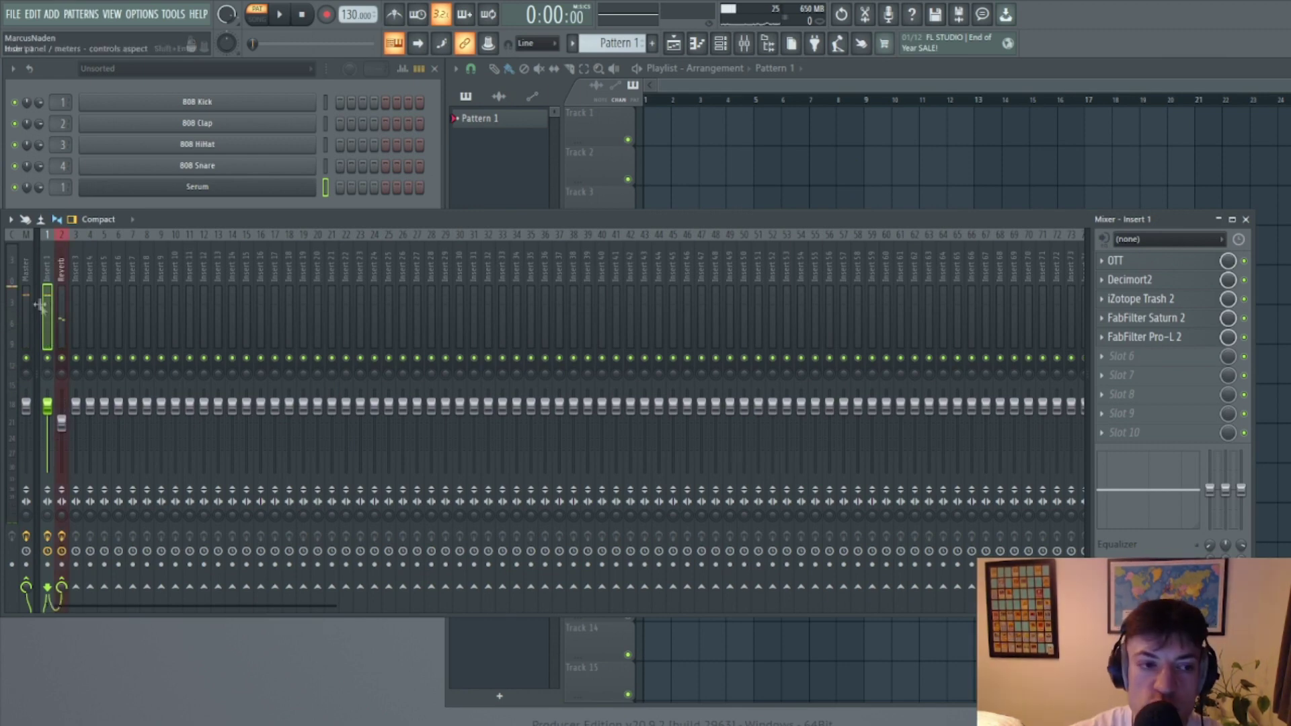
Check the effect chain on the Reverb mixer track, reselect insert 1 and play the bass
{"action": "left_click", "coordinate": [60, 308]}
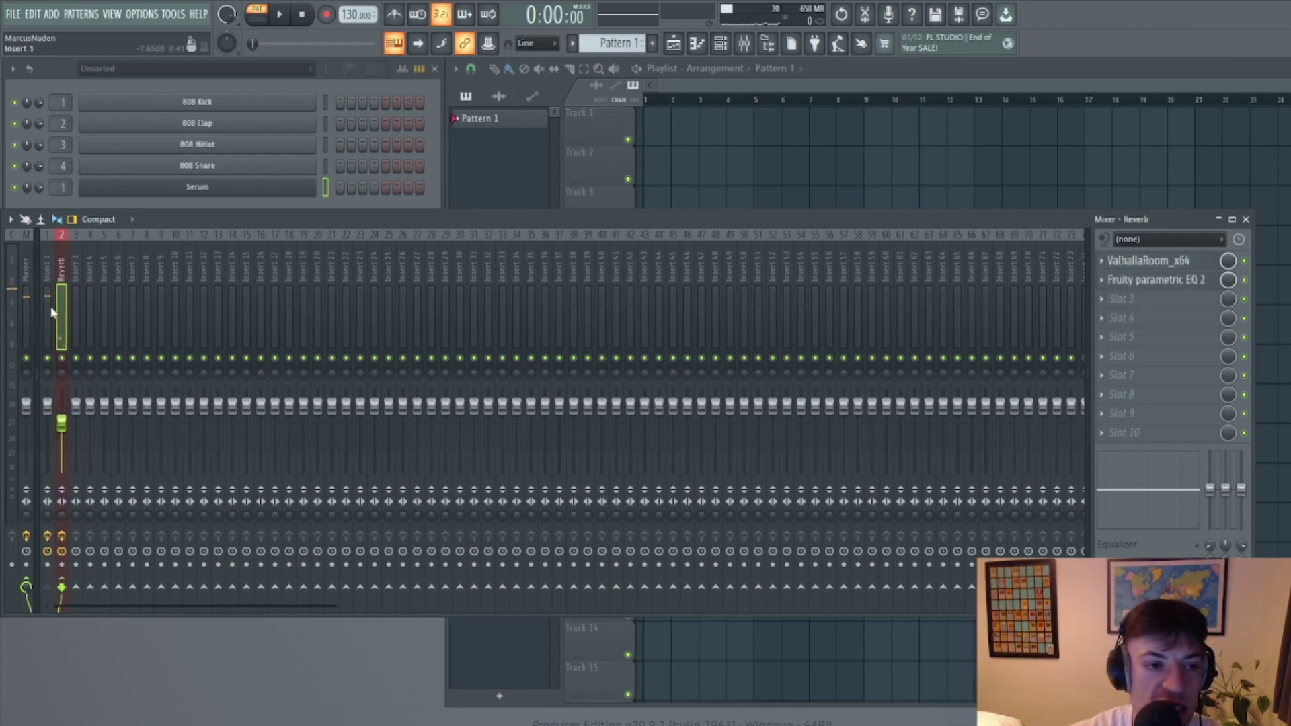
{"action": "left_click", "coordinate": [52, 311]}
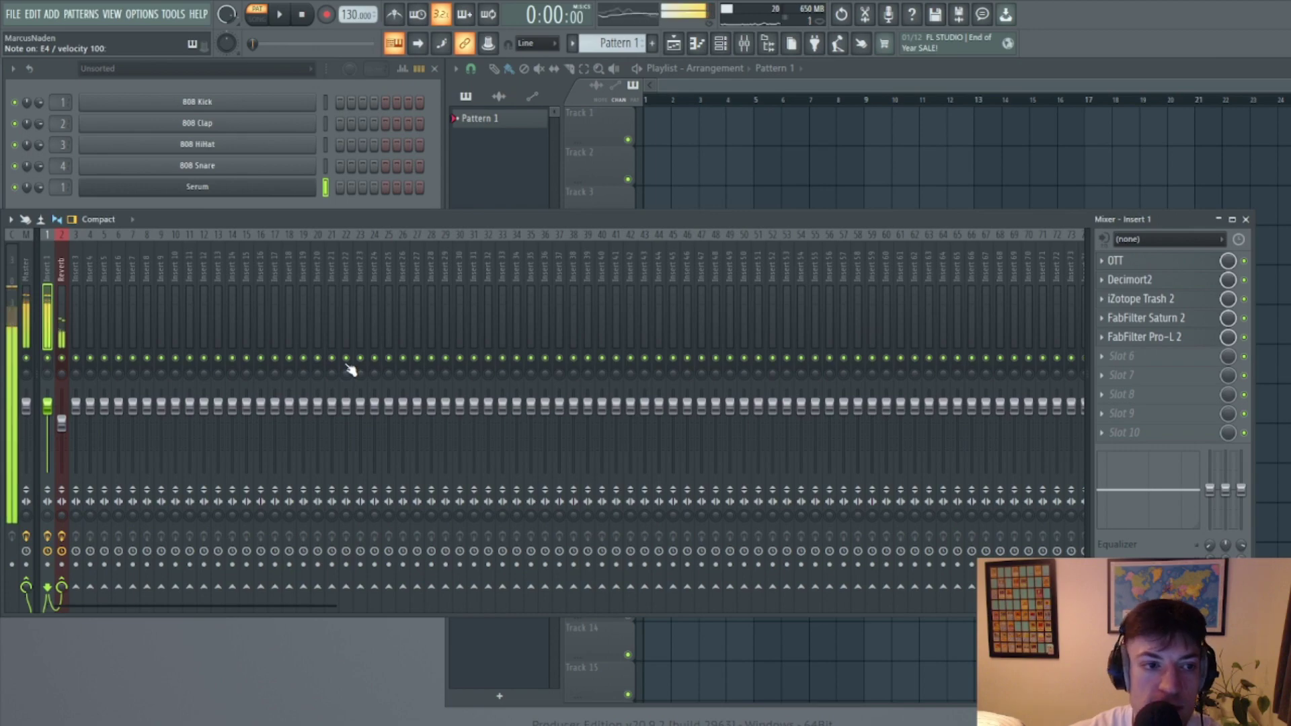